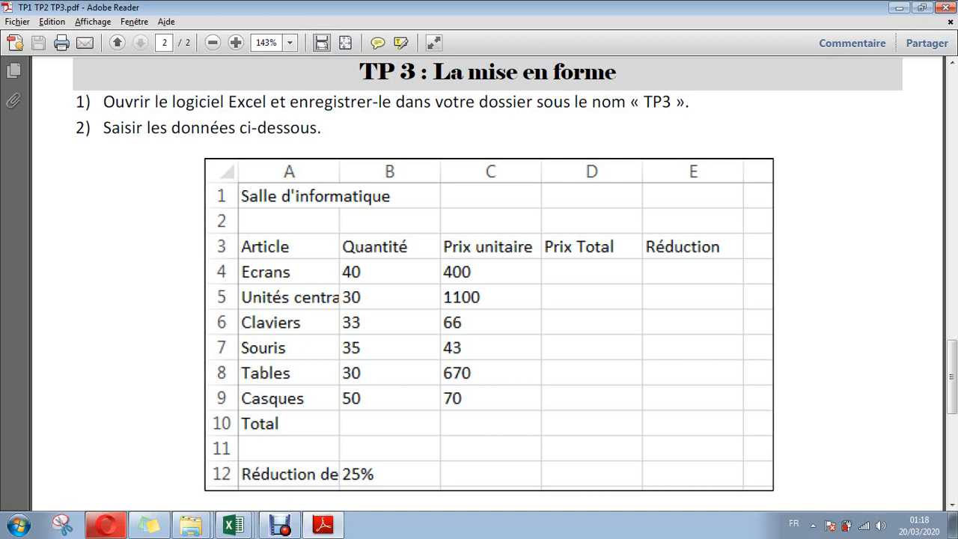
Compare the TP3 exercise's first two instructions and data table in Adobe Reader with the TP3 workbook in Excel.
click(235, 525)
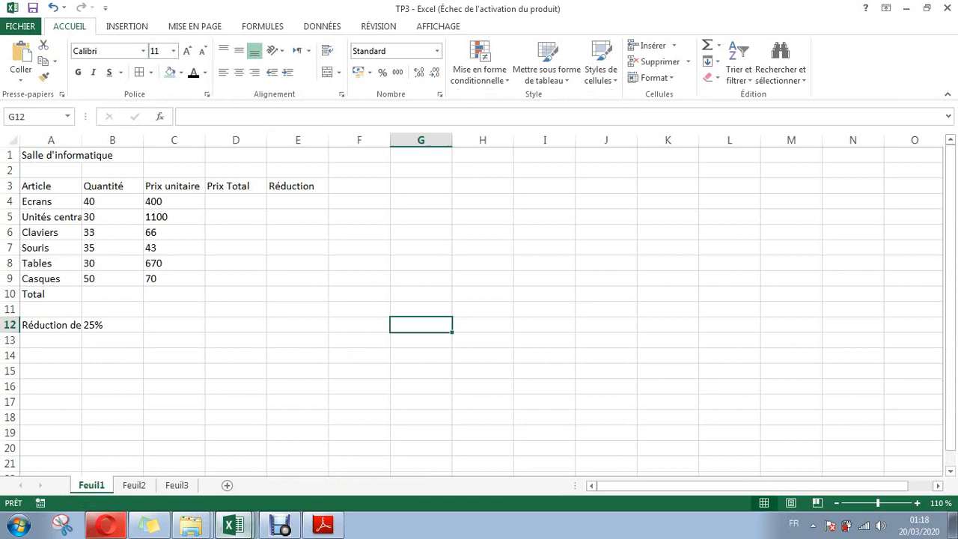
click(235, 526)
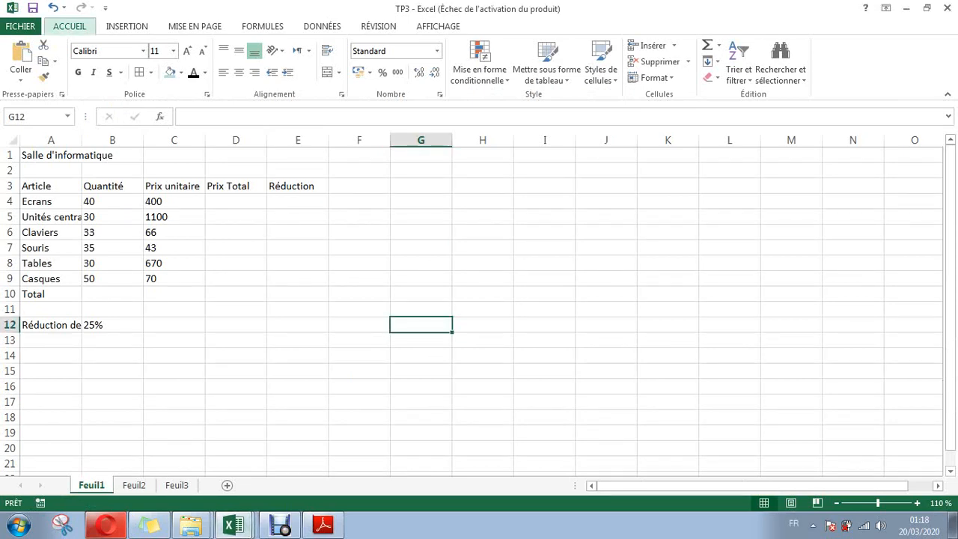
key(alt+Tab)
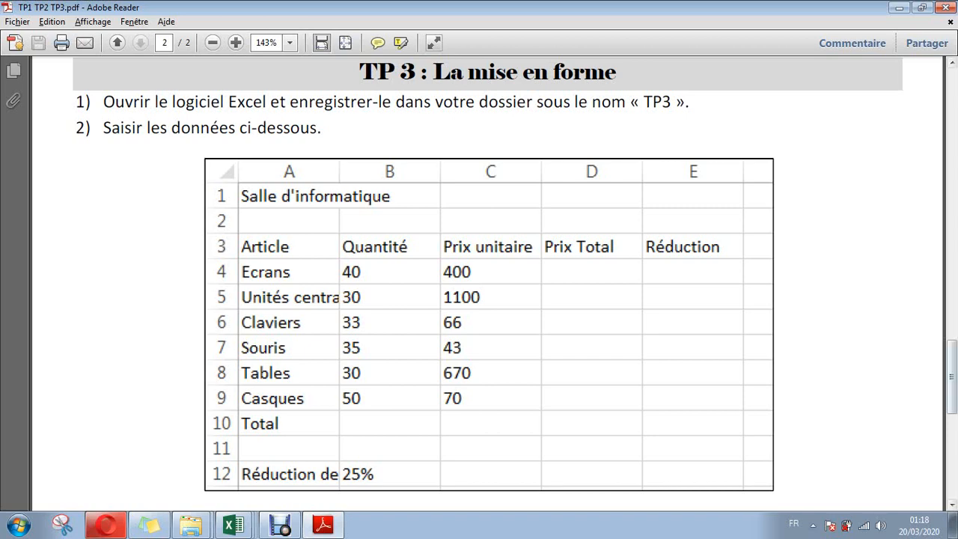
scroll(487, 285, down, 1)
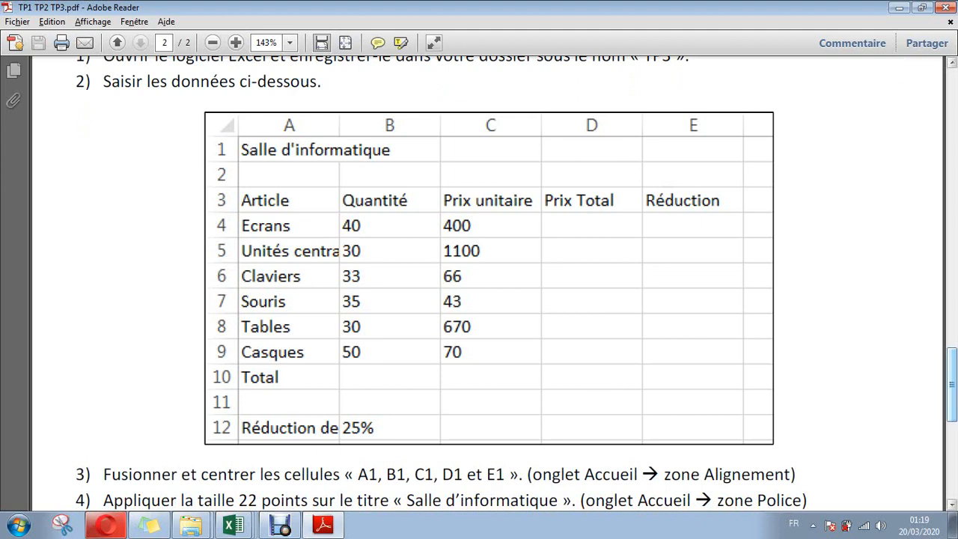
key(alt+Tab)
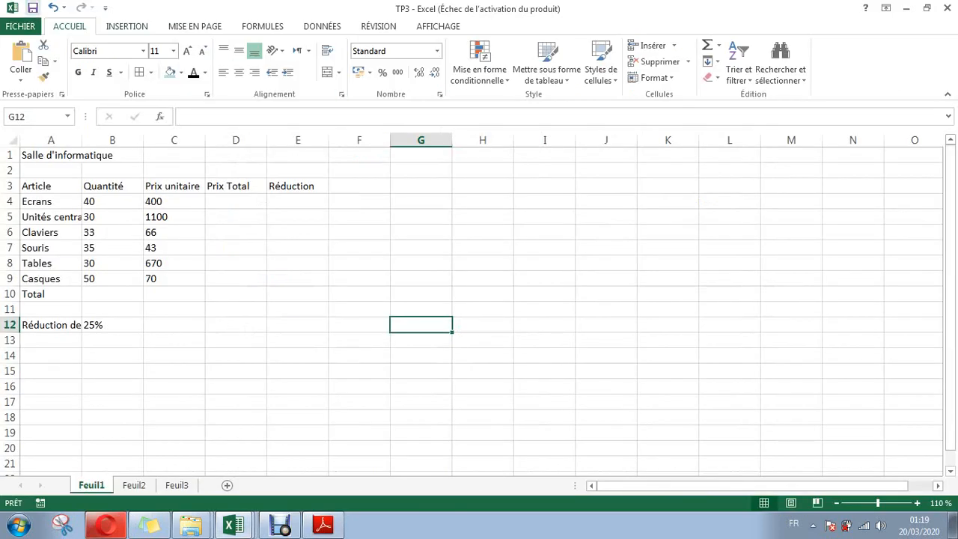
click(21, 26)
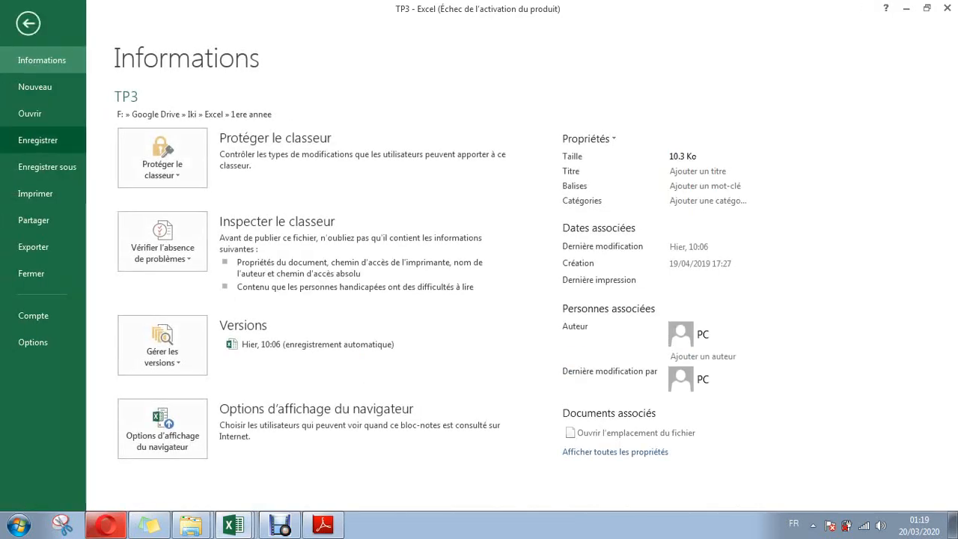
click(48, 166)
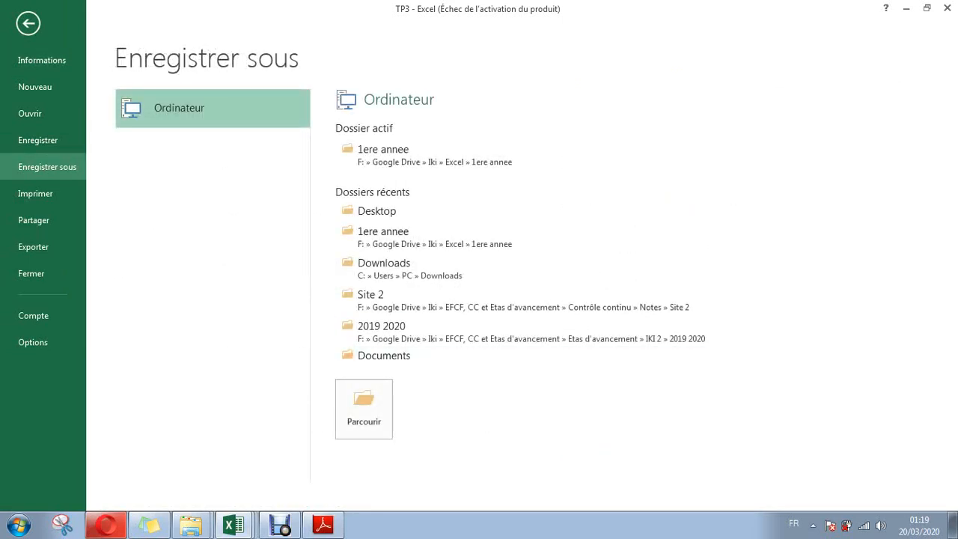
key(Escape)
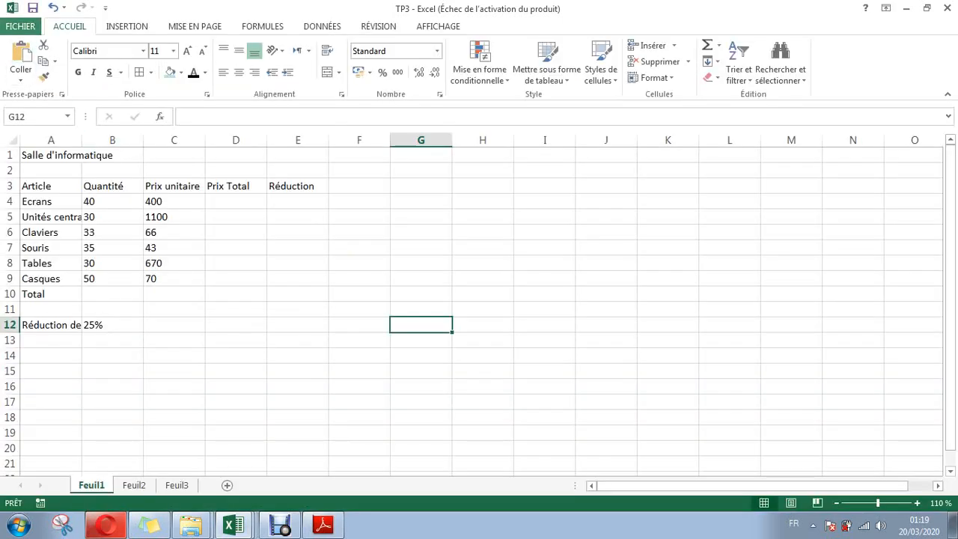
Save the workbook to the desktop (Bureau) under the name TP3.
click(20, 26)
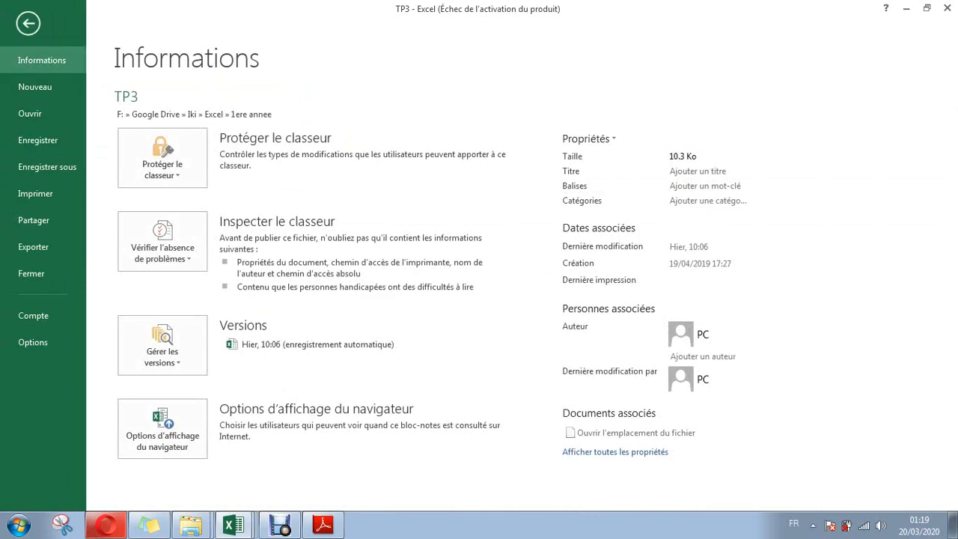
click(47, 166)
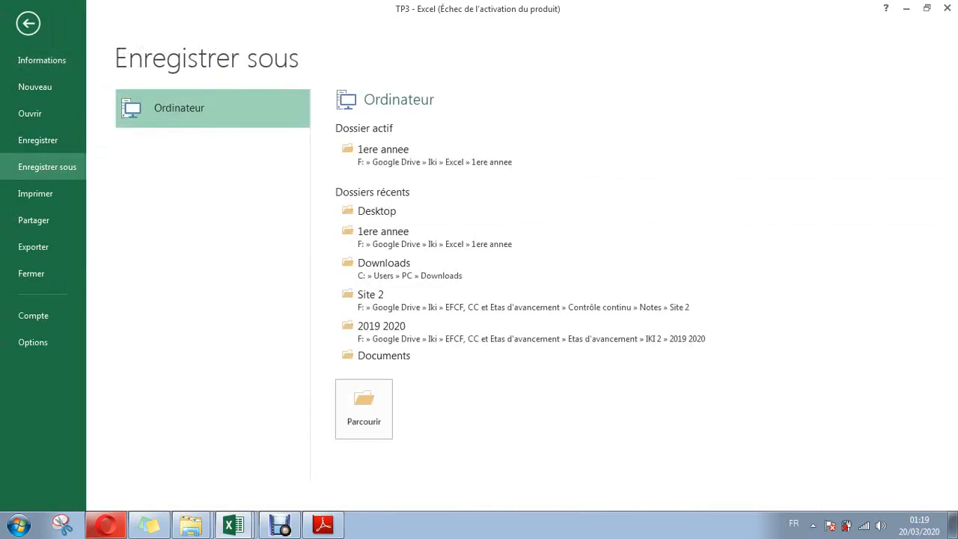
click(363, 409)
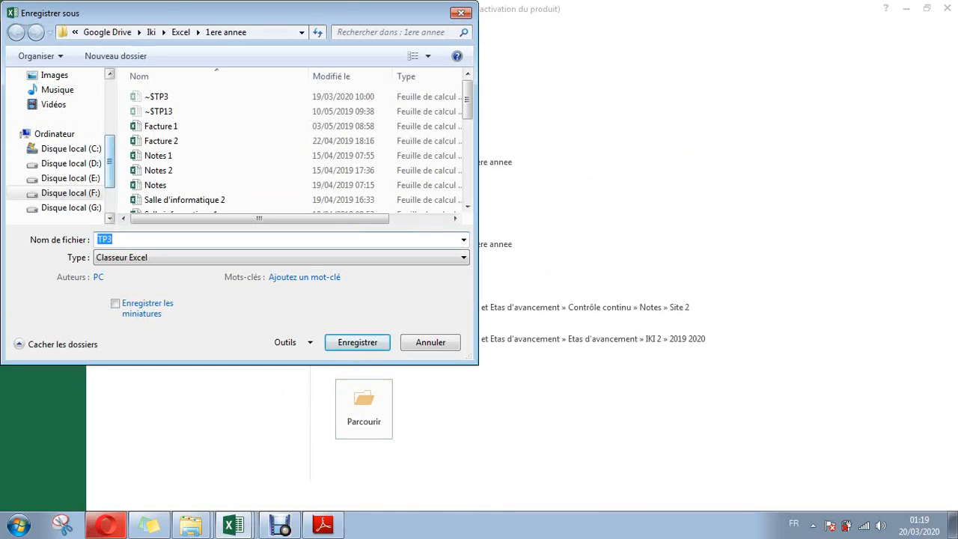
drag(110, 170, 110, 116)
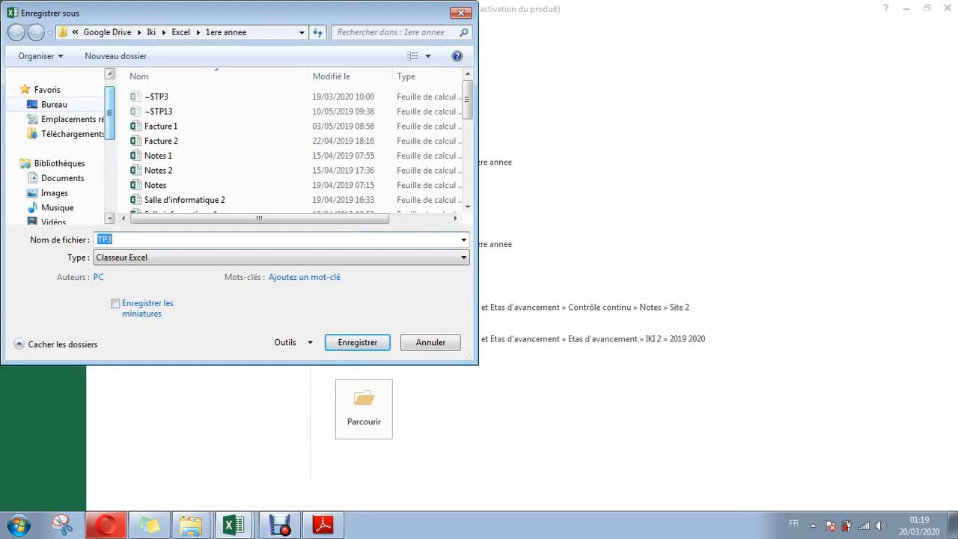
click(54, 105)
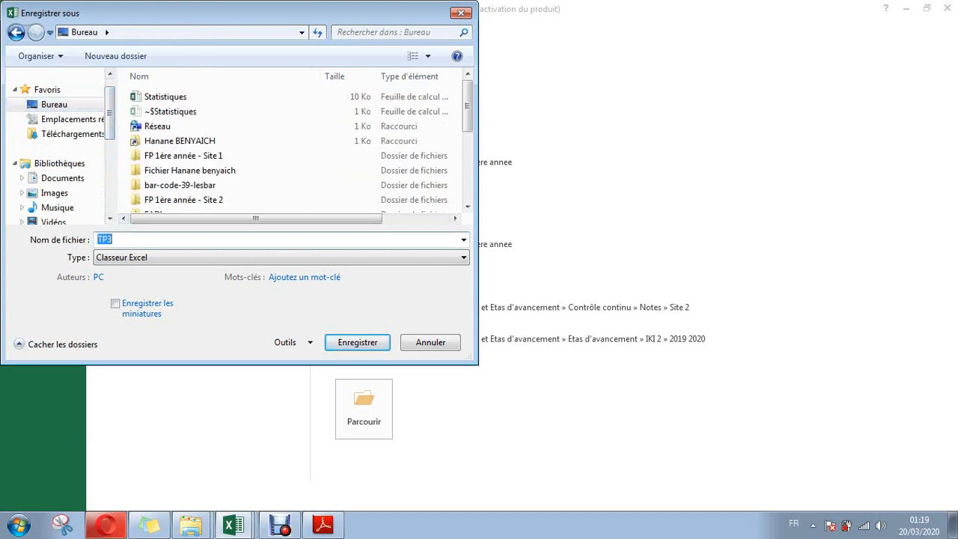
key(Return)
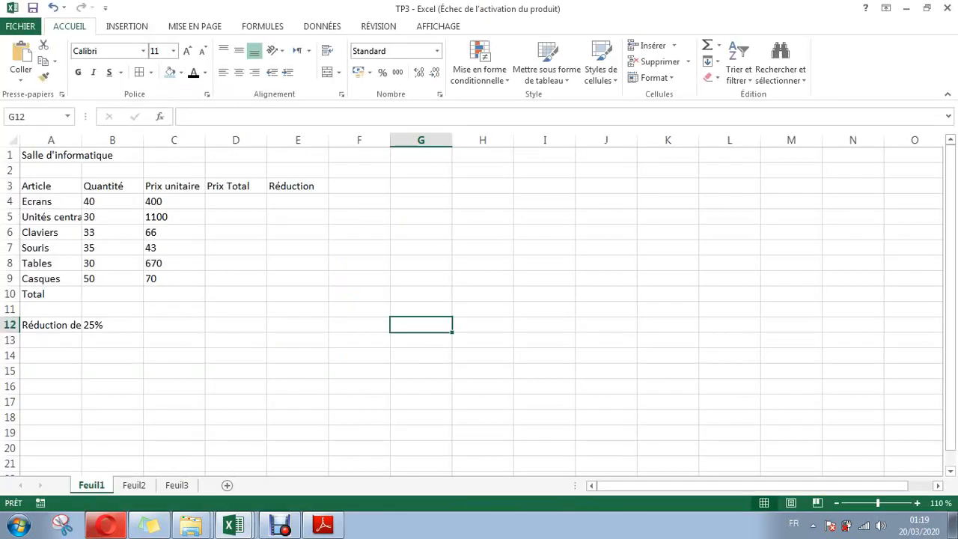
Consult instruction 3 in the Adobe Reader PDF, then merge and center cells A1 to E1 in the Excel sheet.
key(alt+Tab)
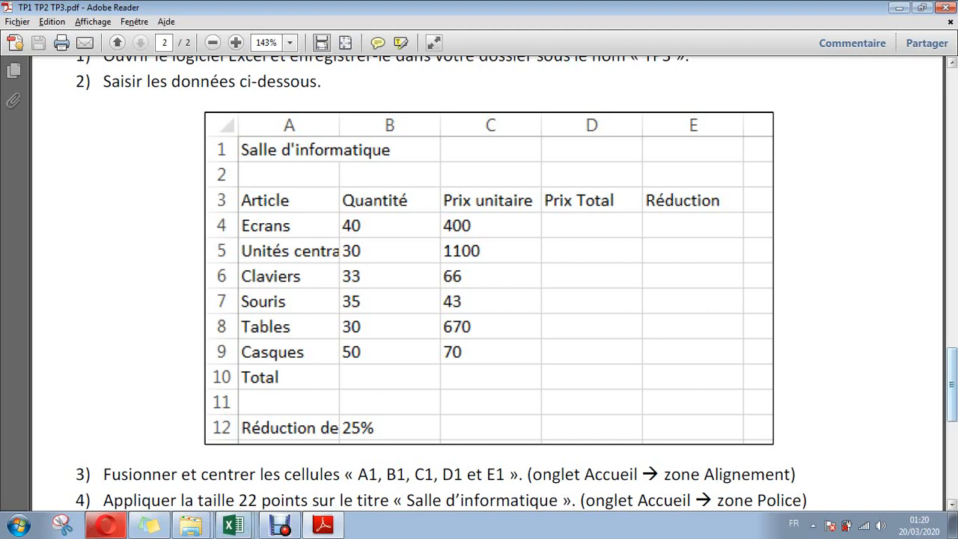
scroll(517, 284, down, 3)
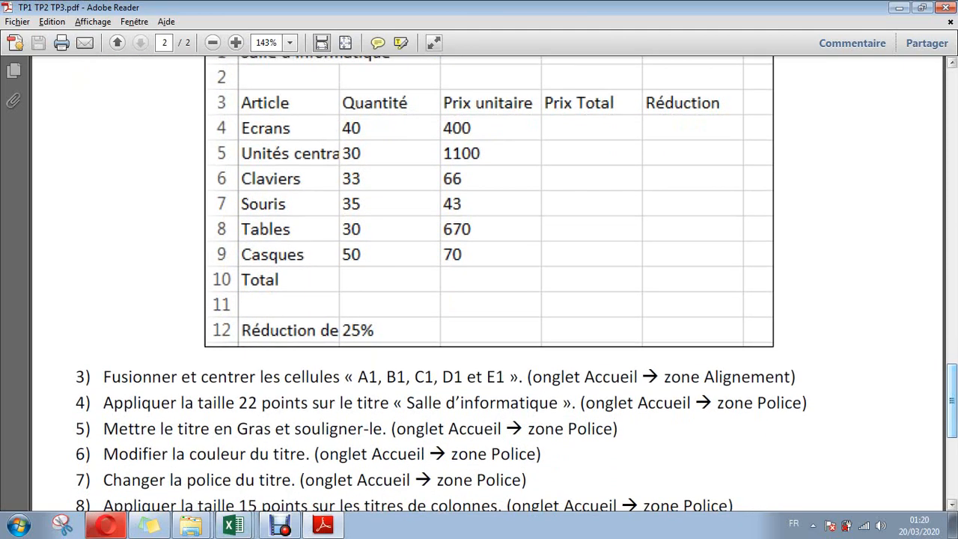
key(alt+Tab)
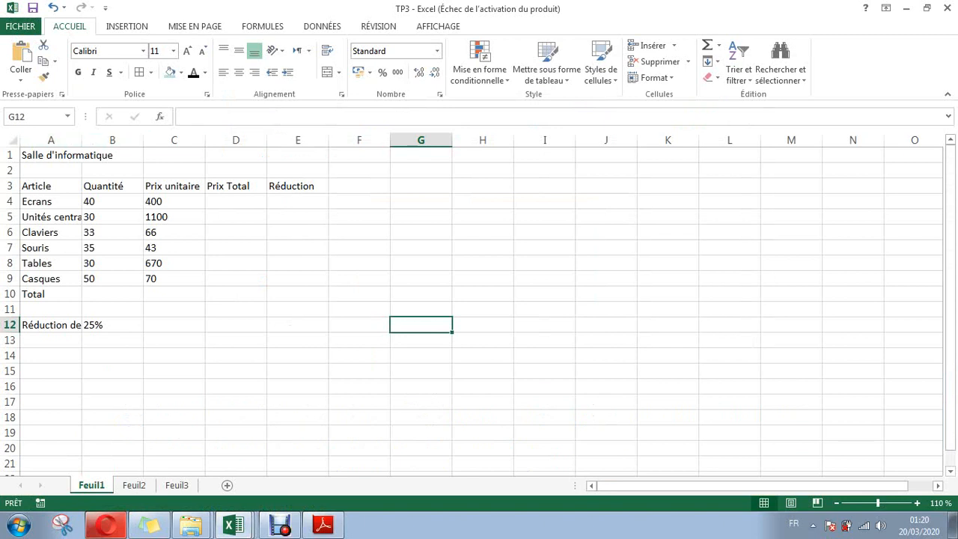
drag(45, 155, 298, 155)
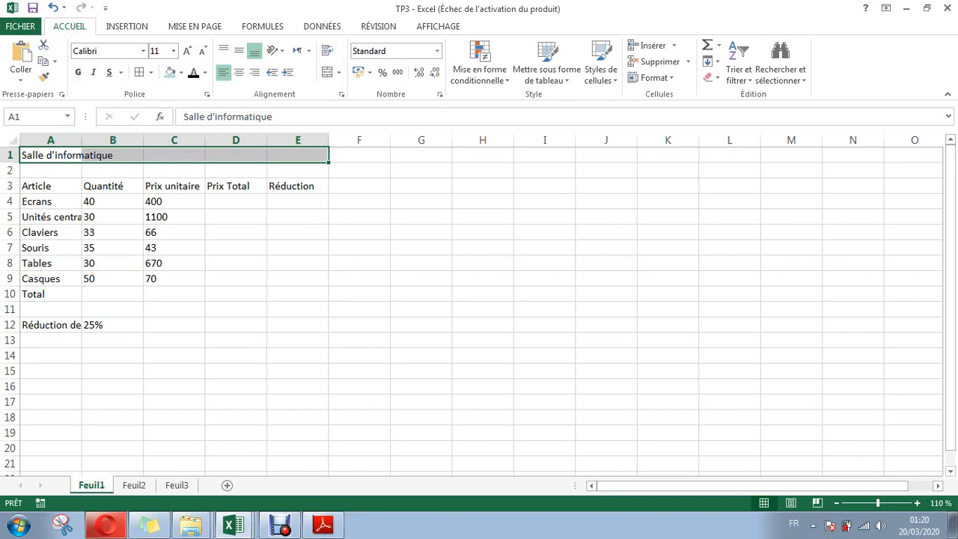
click(918, 503)
click(918, 503)
click(918, 503)
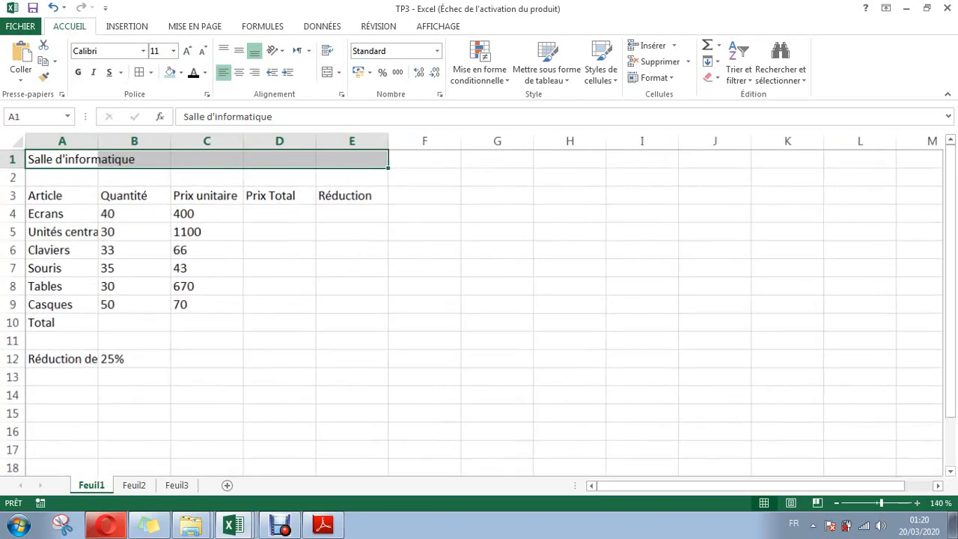
click(918, 503)
click(918, 503)
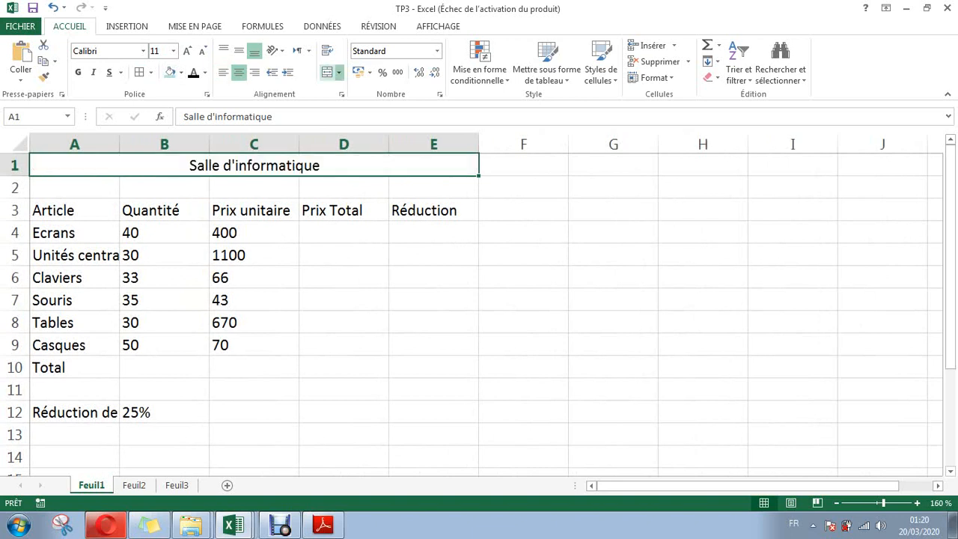
click(327, 72)
Check instruction 4 in the PDF and set the "Salle d'informatique" title's font size to 22 points in Excel.
key(alt+Tab)
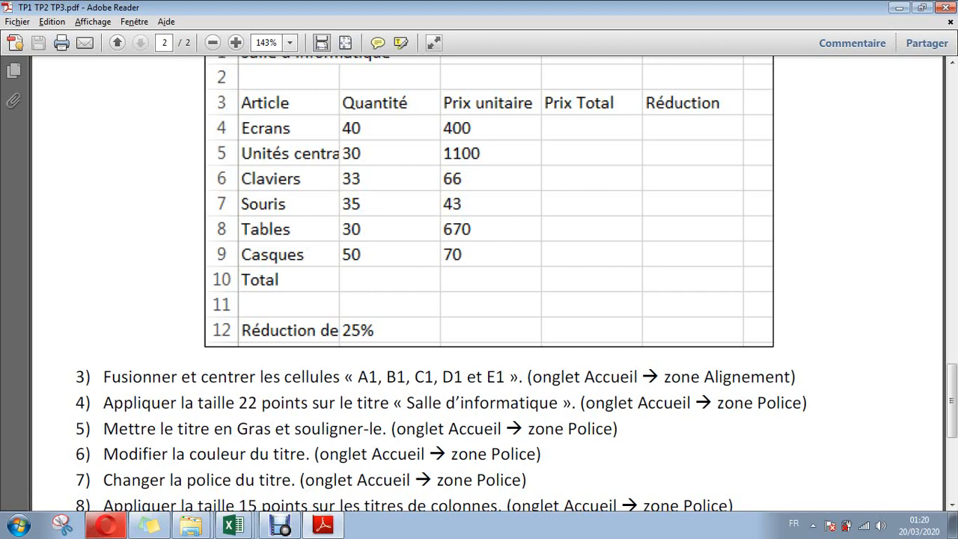
key(alt+Tab)
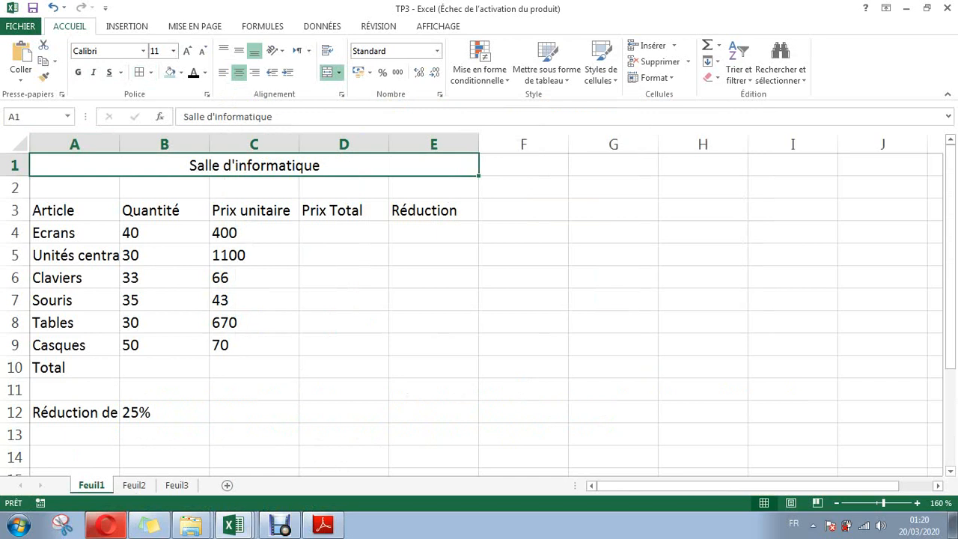
click(173, 51)
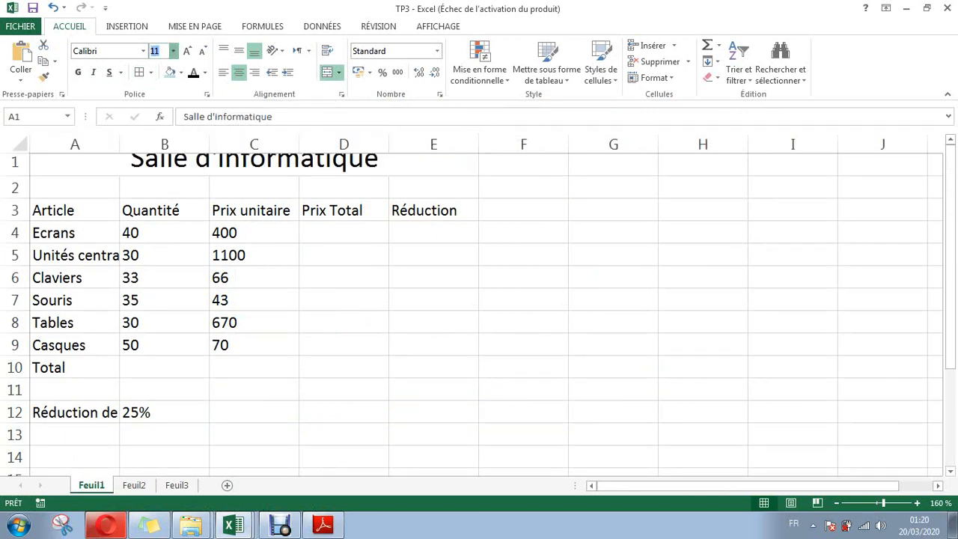
click(157, 187)
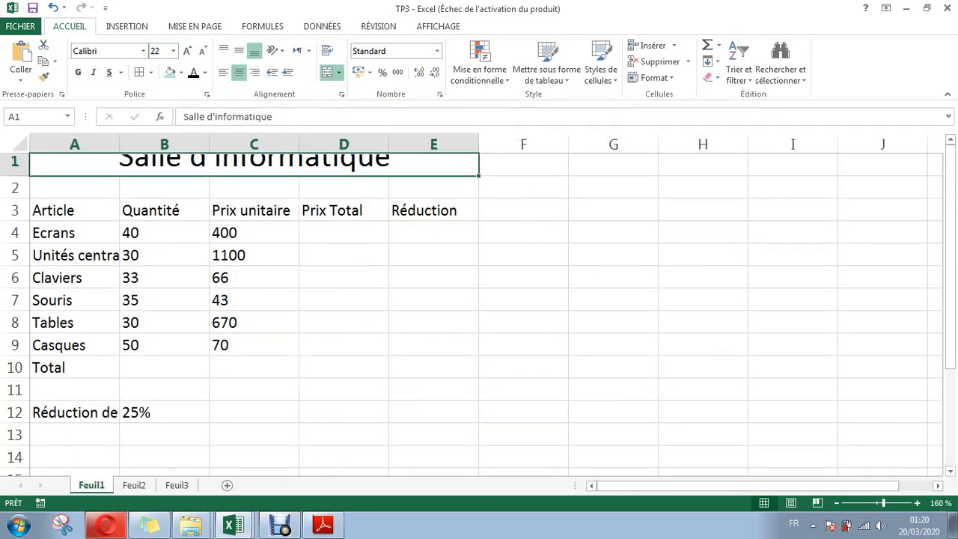
Check instruction 5 in the PDF and make the merged title in row 1 bold and underlined in Excel.
click(907, 8)
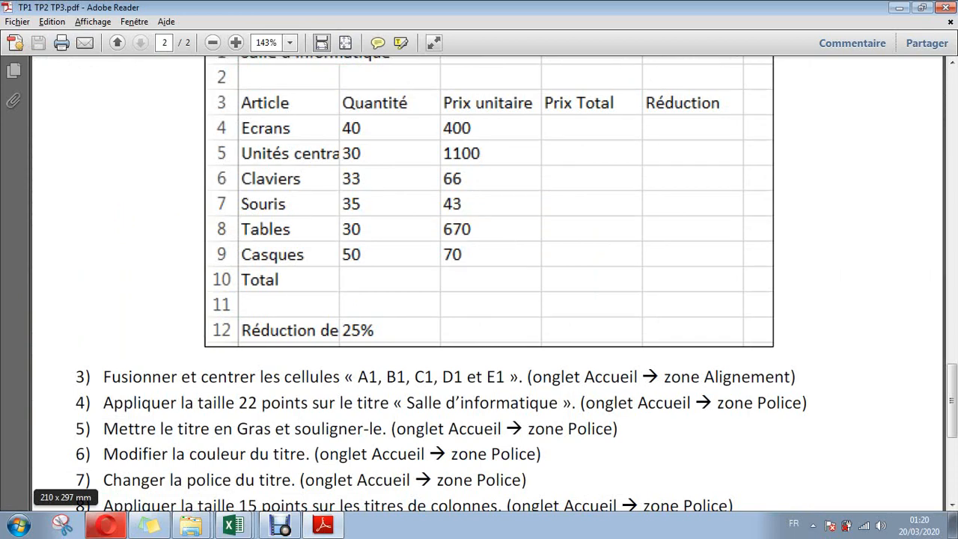
key(alt+Tab)
click(74, 187)
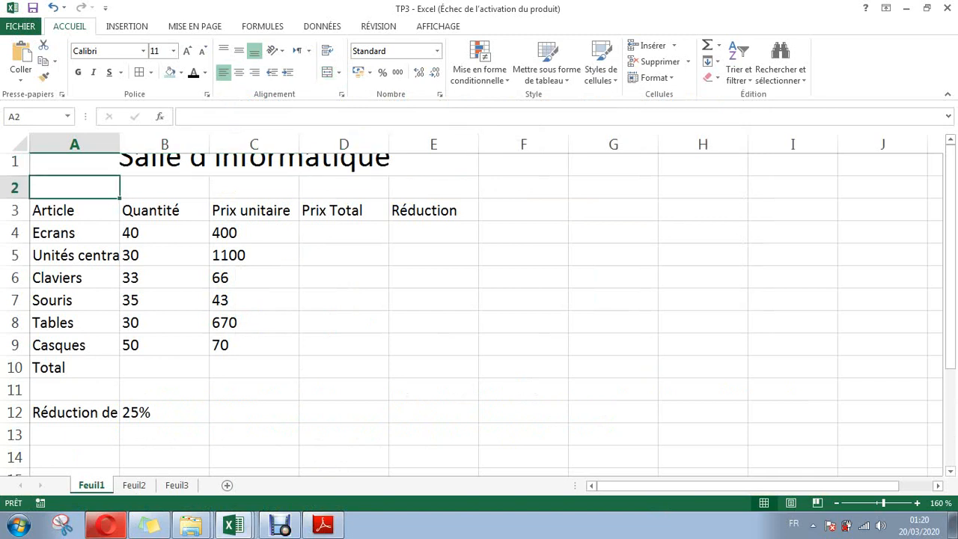
double_click(82, 165)
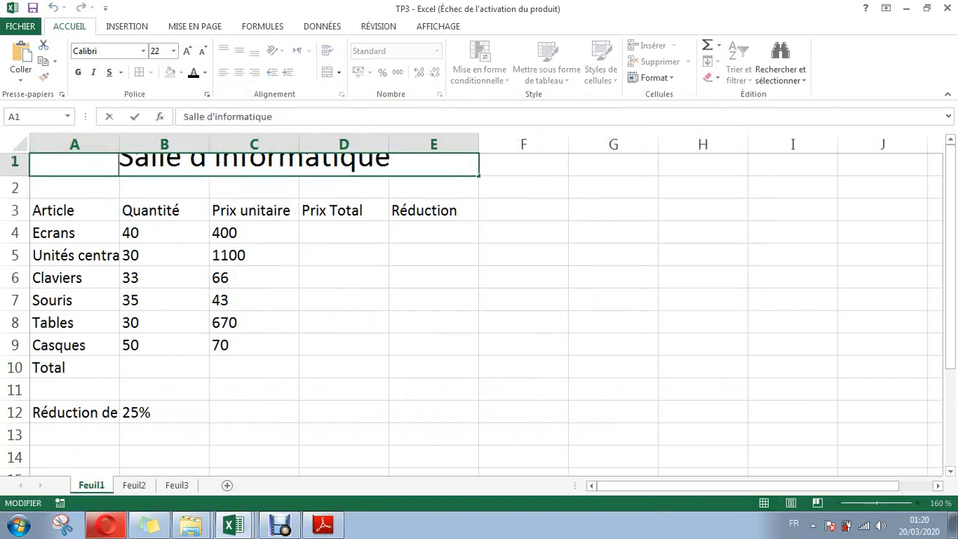
click(153, 232)
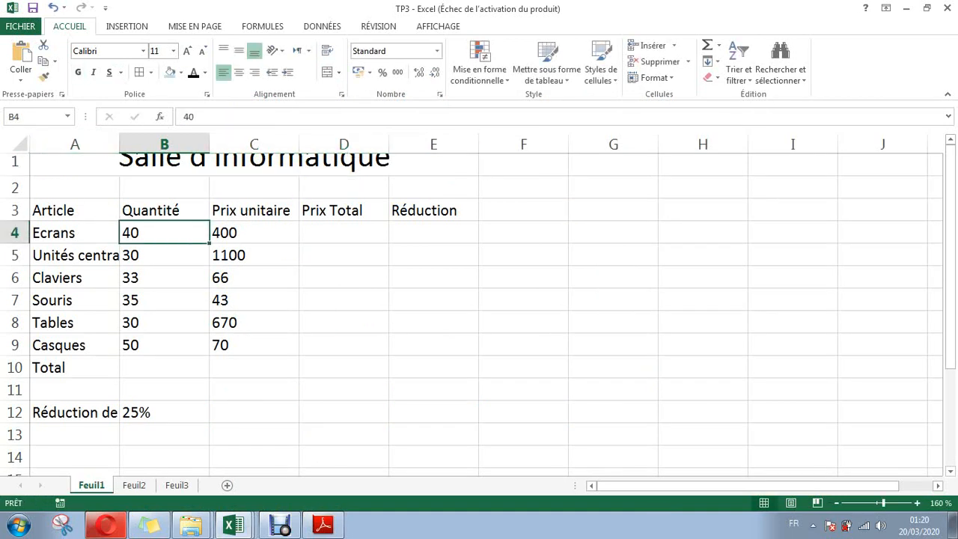
click(90, 165)
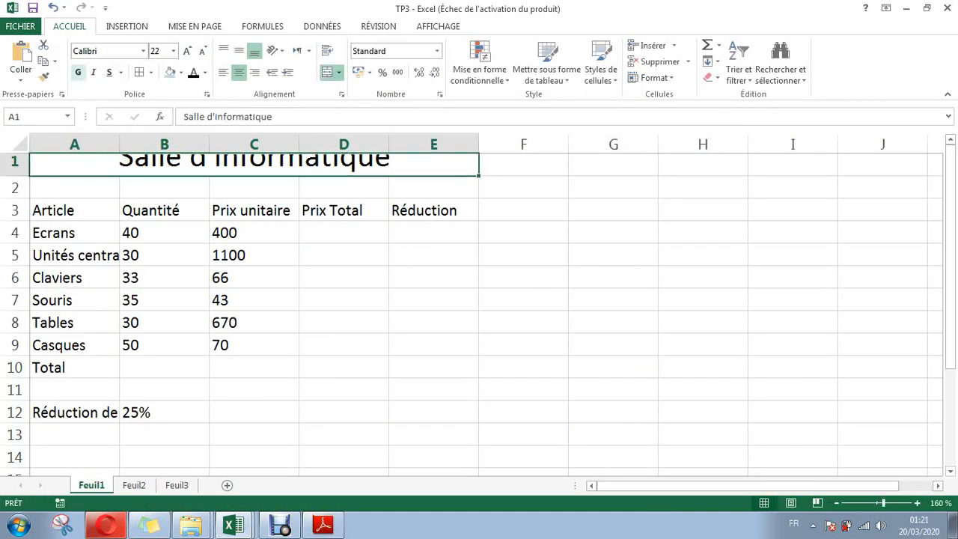
click(78, 72)
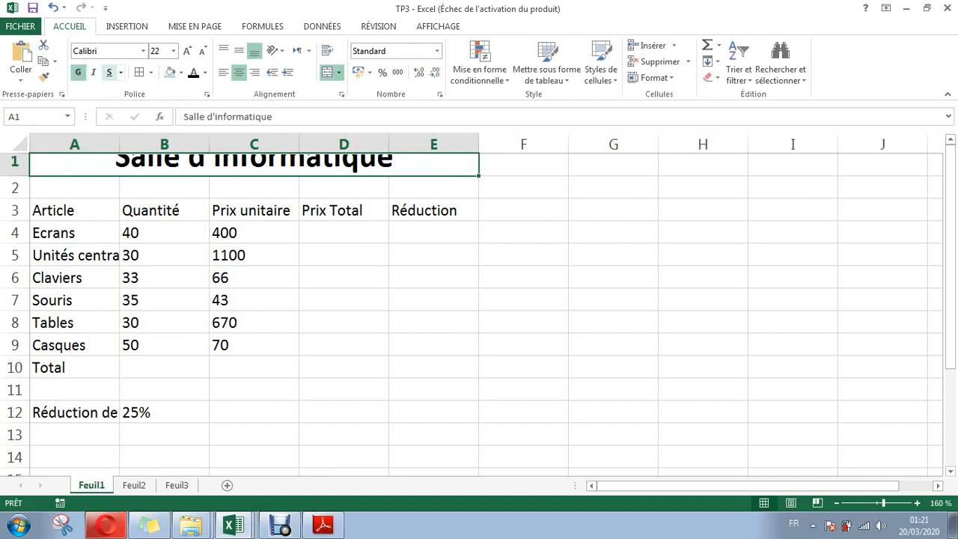
click(110, 72)
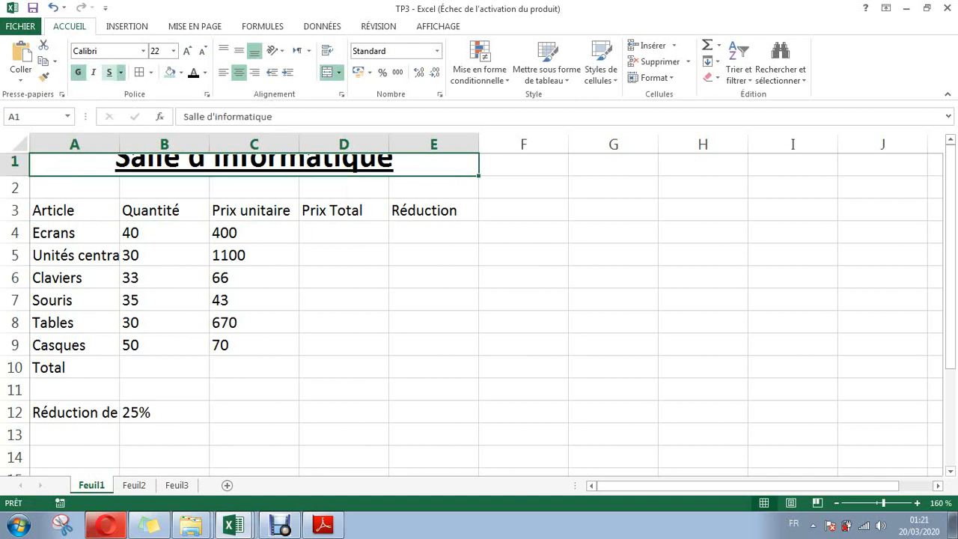
Check instruction 6 in the PDF and change the title's font color to blue in Excel.
key(alt+Tab)
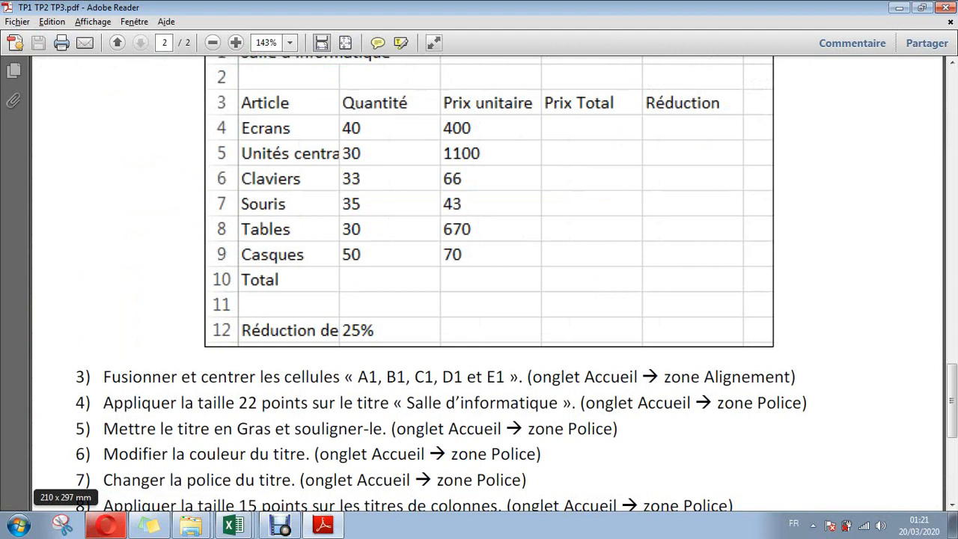
key(alt+Tab)
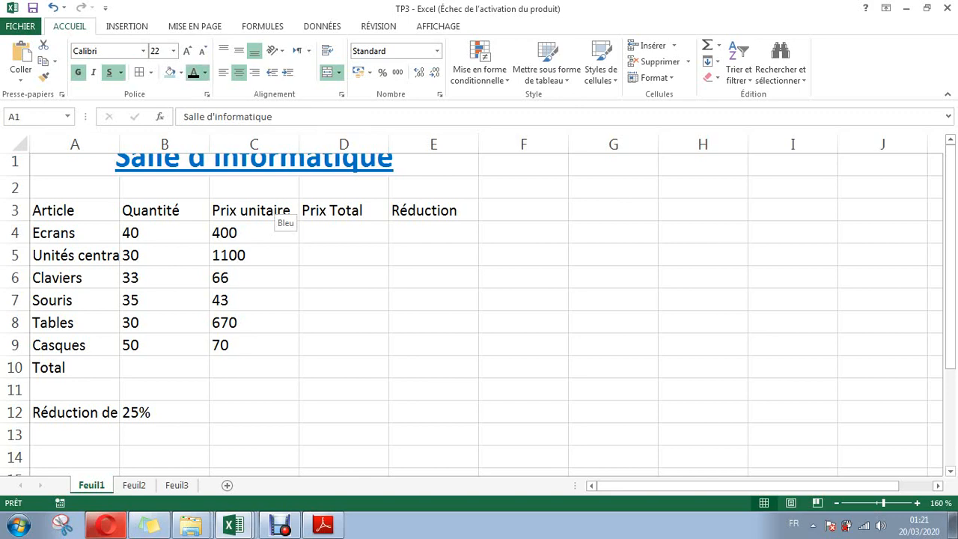
click(278, 203)
Check instruction 7 in the Adobe Reader PDF and change the title's font to Comic Sans MS in Excel.
click(322, 525)
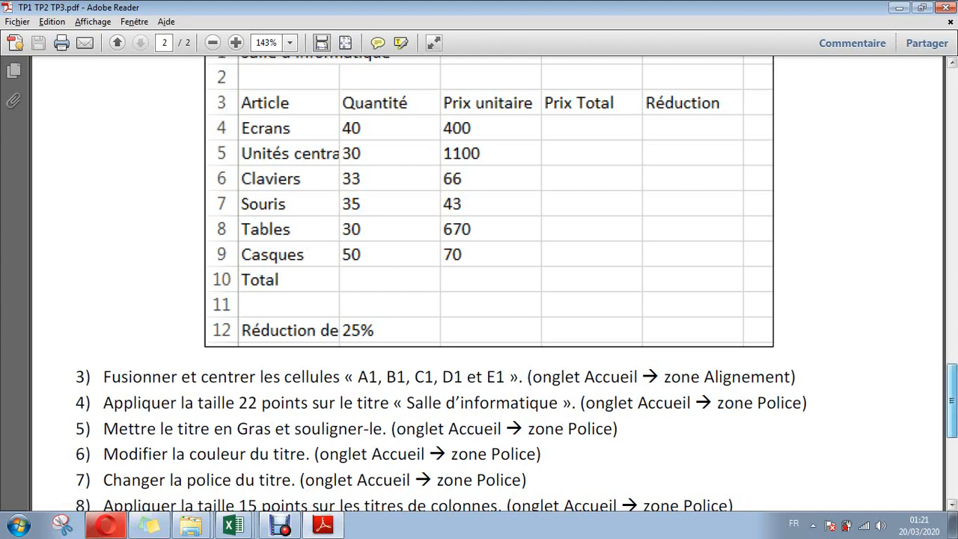
scroll(517, 285, down, 2)
key(alt+Tab)
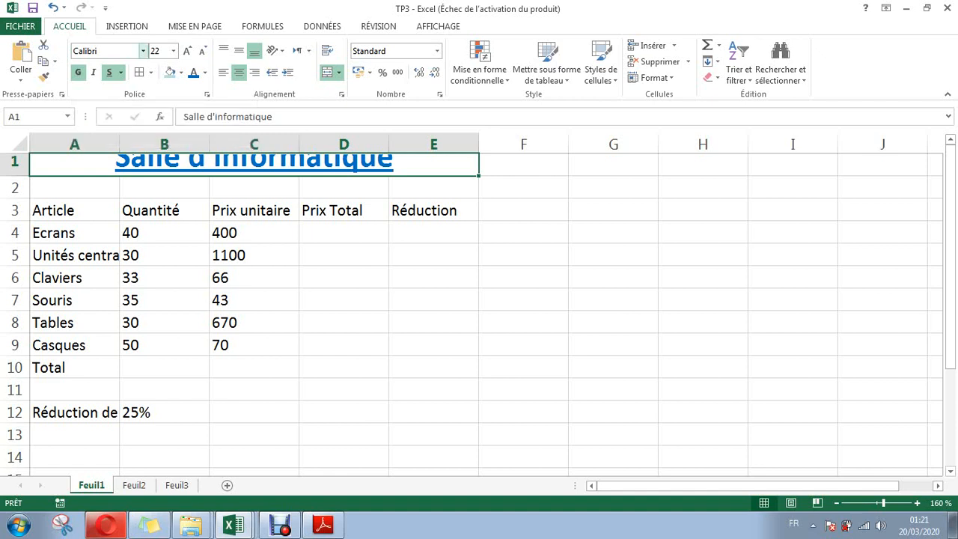
click(142, 51)
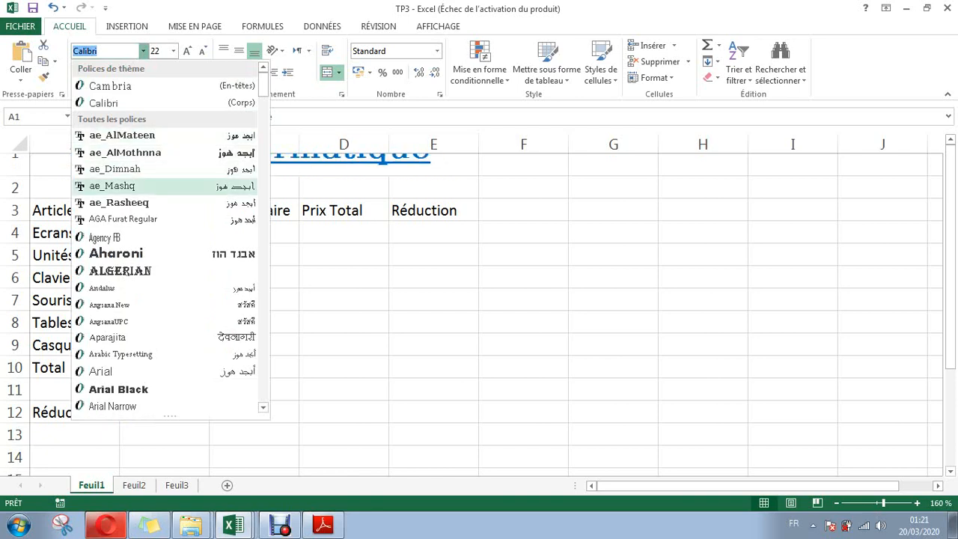
text(Comic Sans MS)
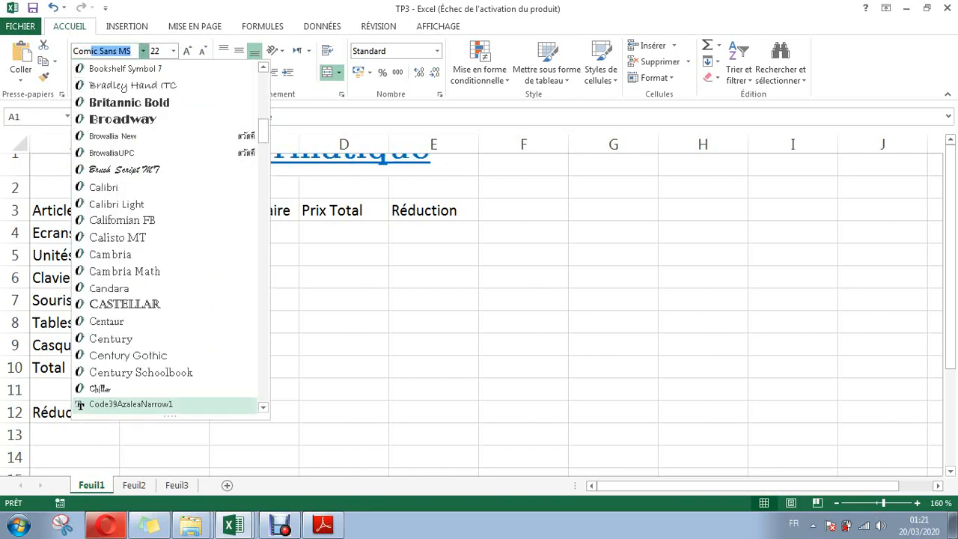
key(Return)
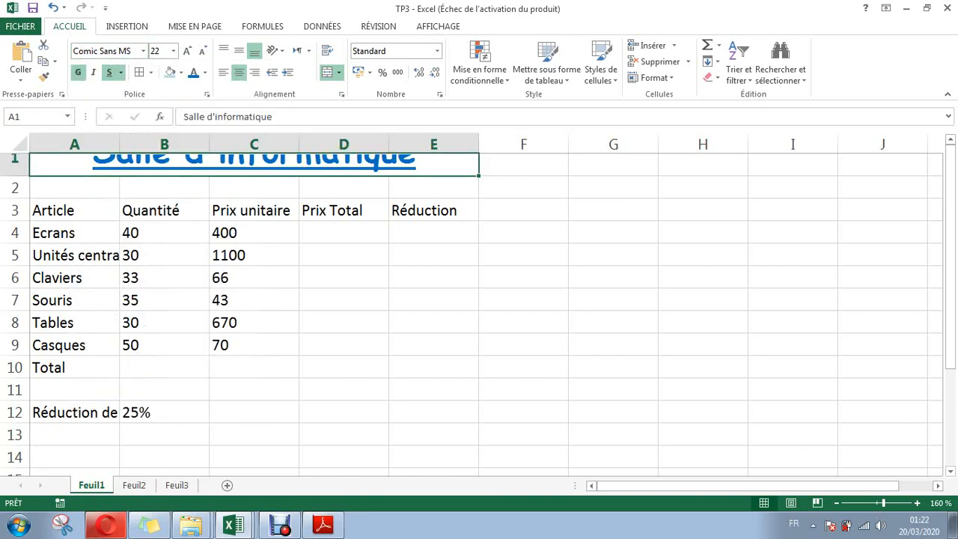
Check instruction 8 in the PDF and set the column headings in A3:E3 to font size 15 in Excel.
key(alt+Tab)
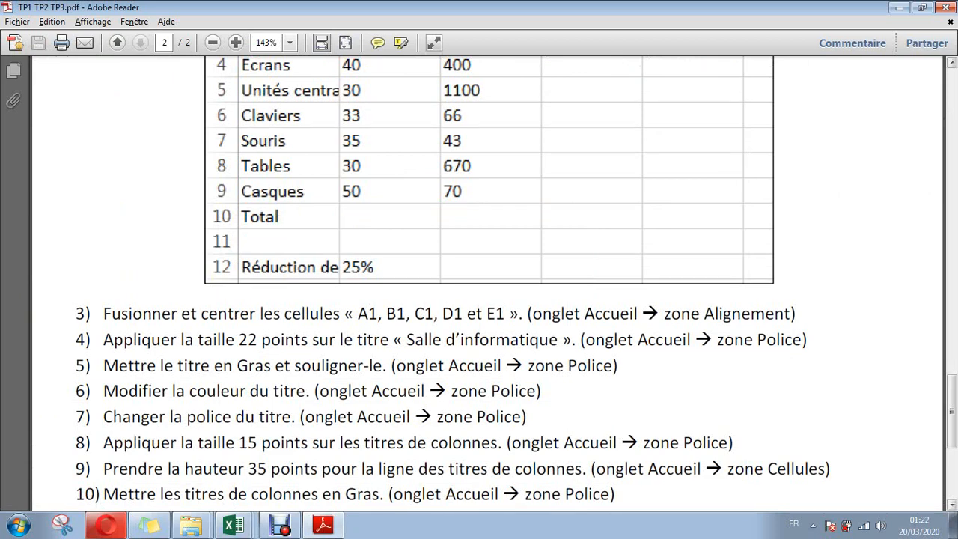
click(952, 337)
scroll(479, 300, down, 12)
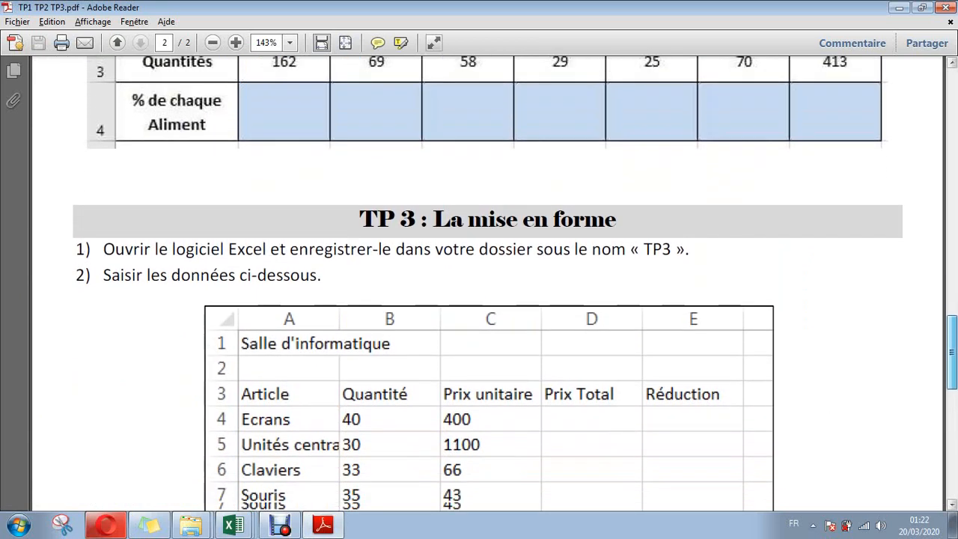
drag(953, 418, 953, 422)
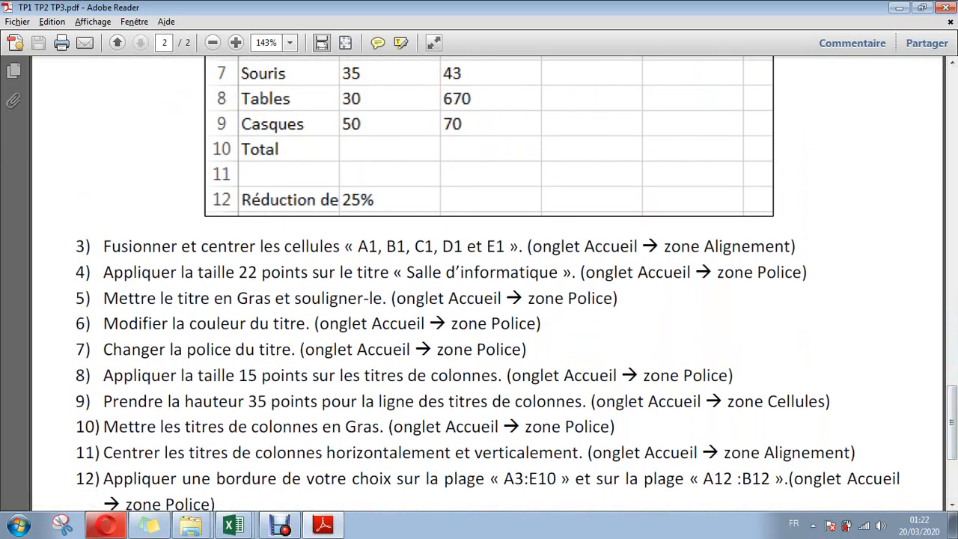
click(234, 526)
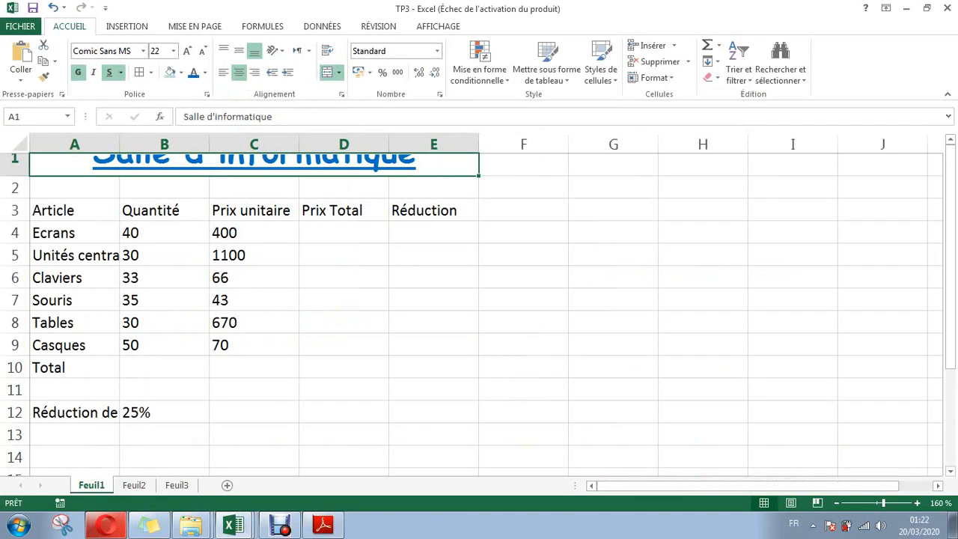
key(Down)
key(Down)
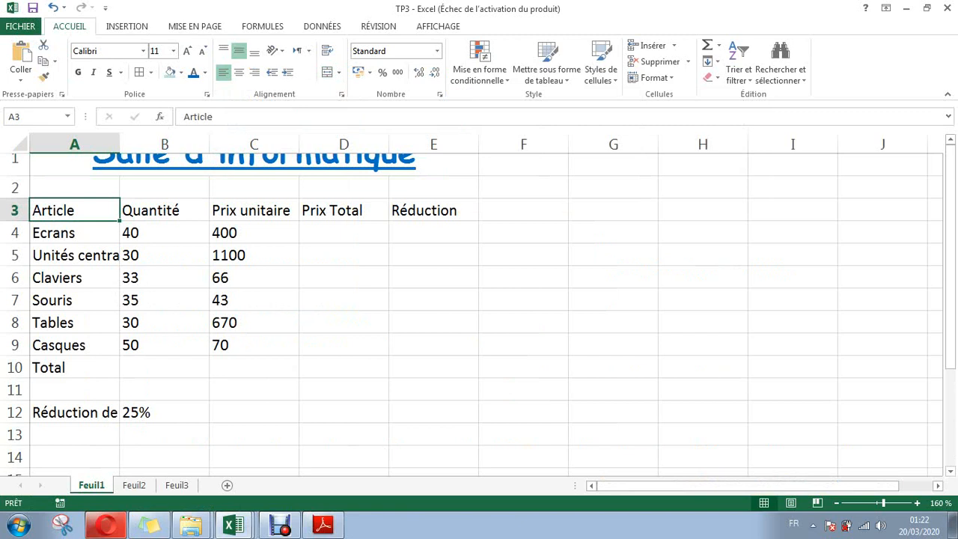
drag(75, 210, 434, 210)
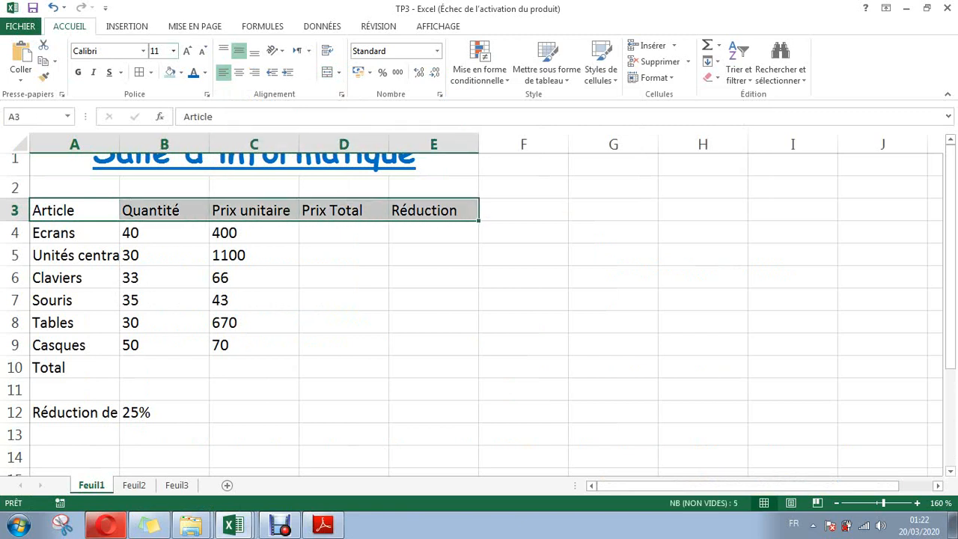
click(174, 52)
key(BackSpace)
text(15)
key(Return)
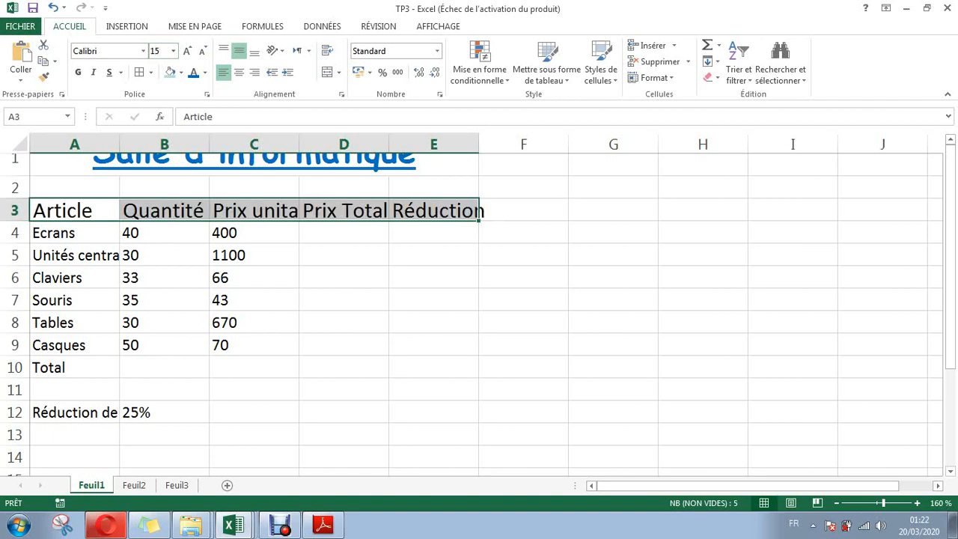
Check instruction 9 in the PDF and set the height of the column heading row 3 to 35 points in Excel.
key(alt+Tab)
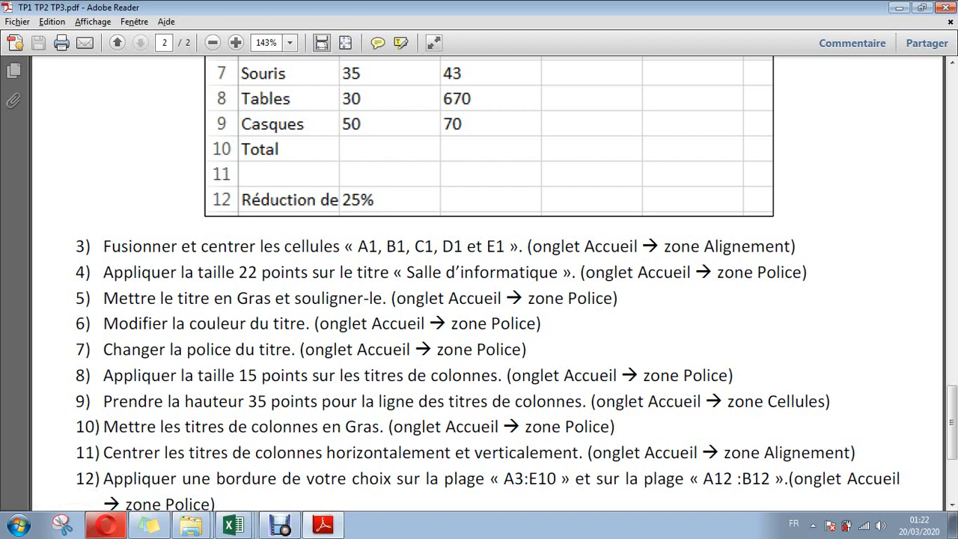
click(233, 525)
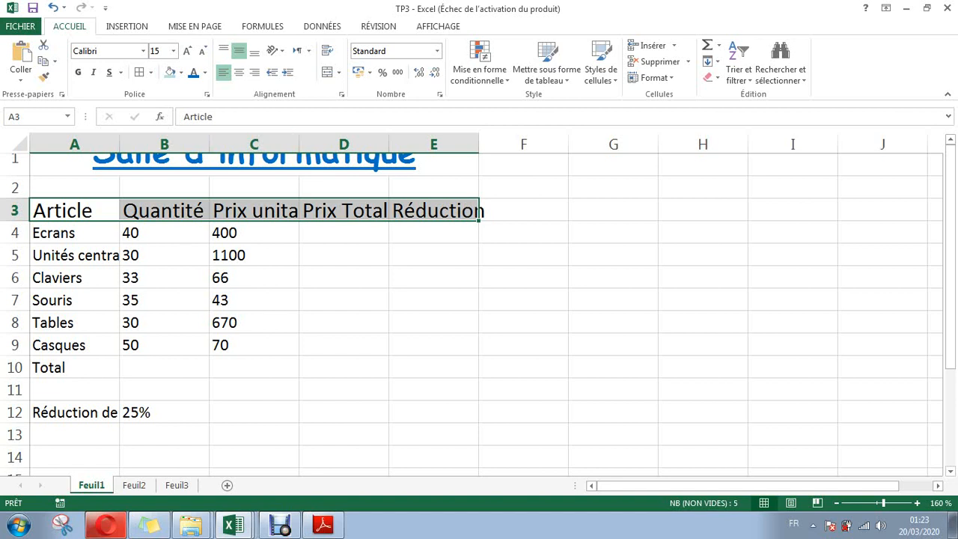
key(ctrl+q)
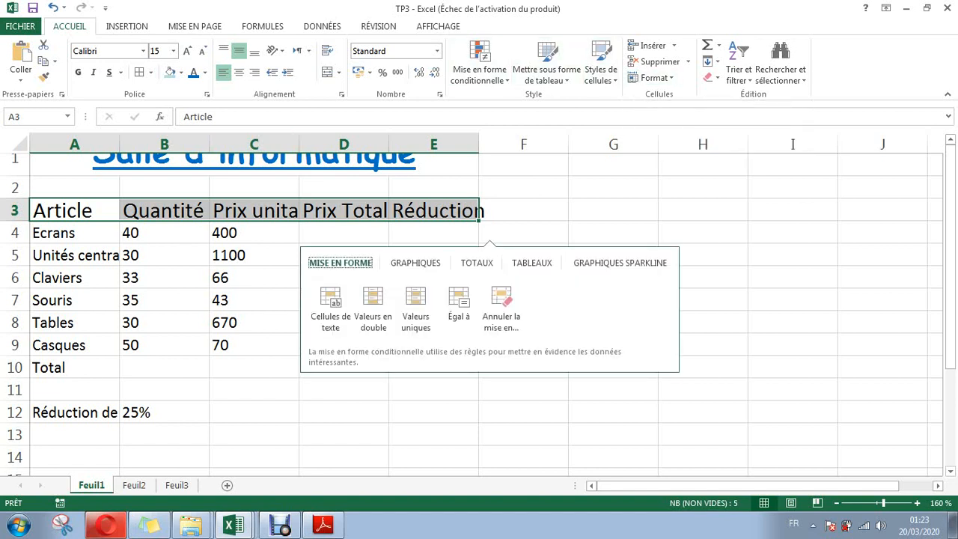
click(653, 77)
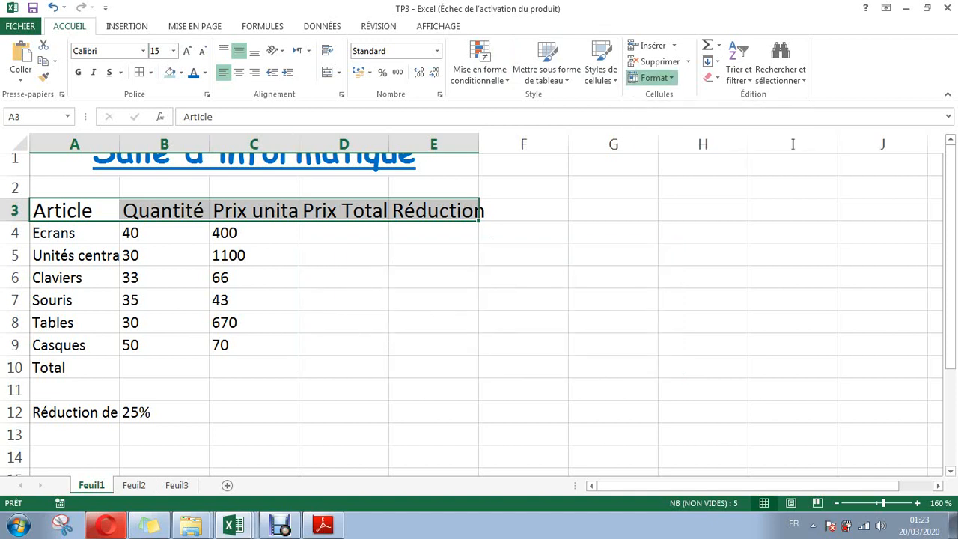
click(677, 110)
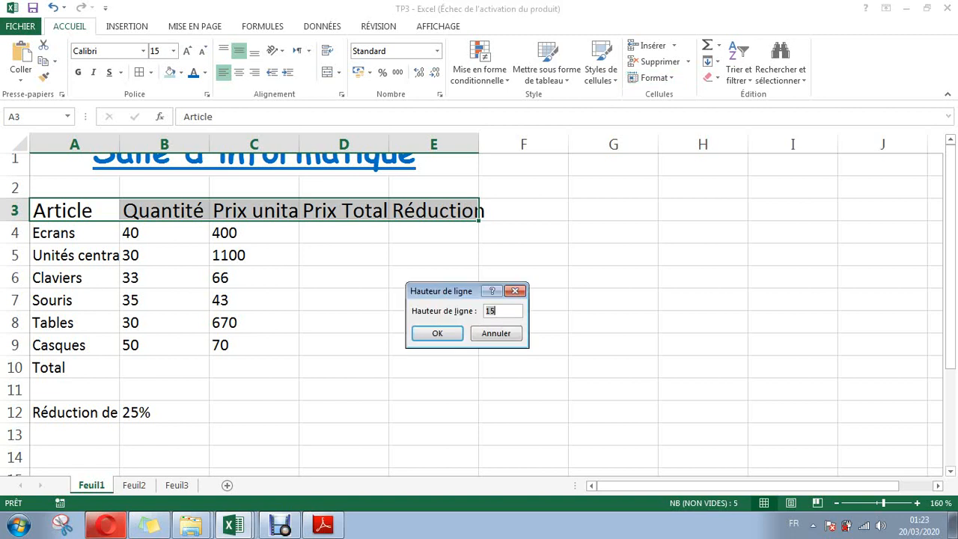
text(35)
key(Return)
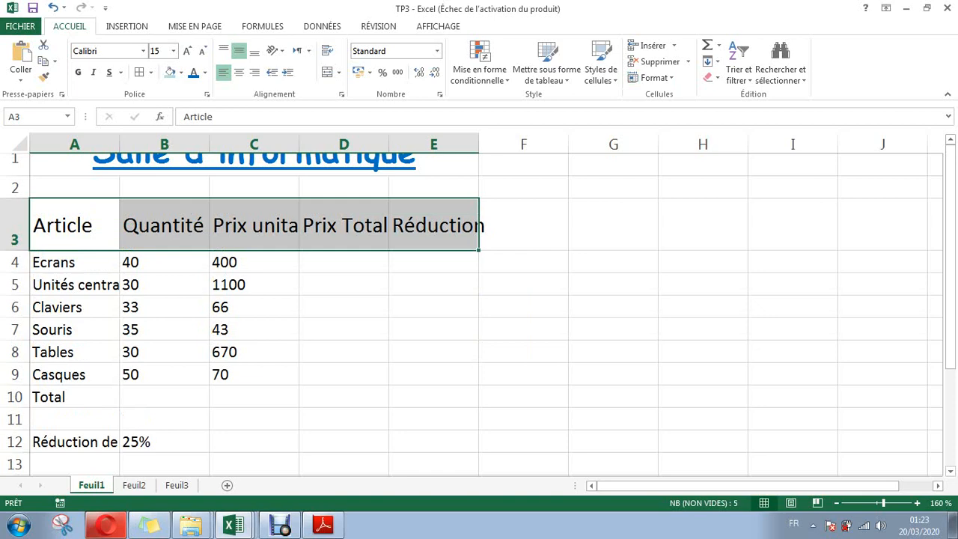
Check instruction 10 in the PDF and make the column headings in A3:E3 bold in Excel.
key(alt+Tab)
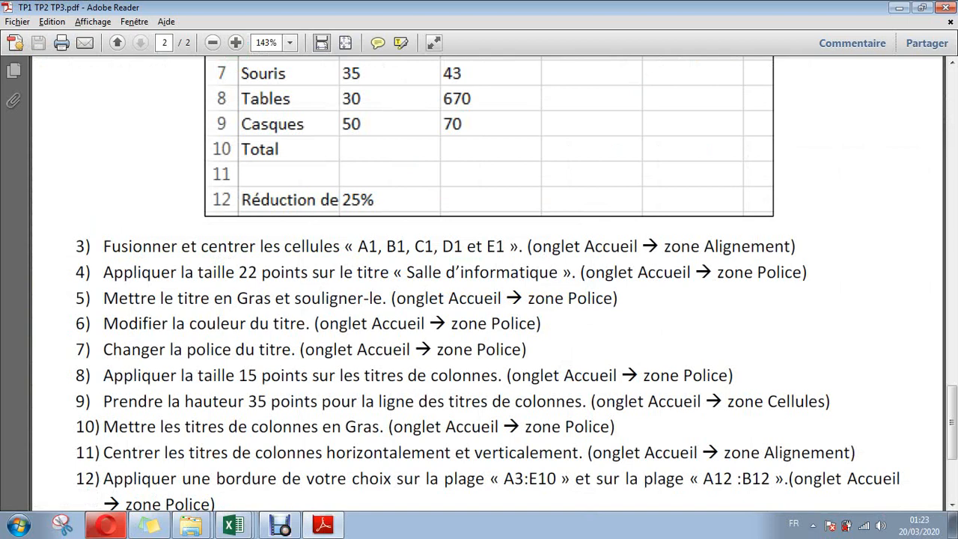
key(alt+Tab)
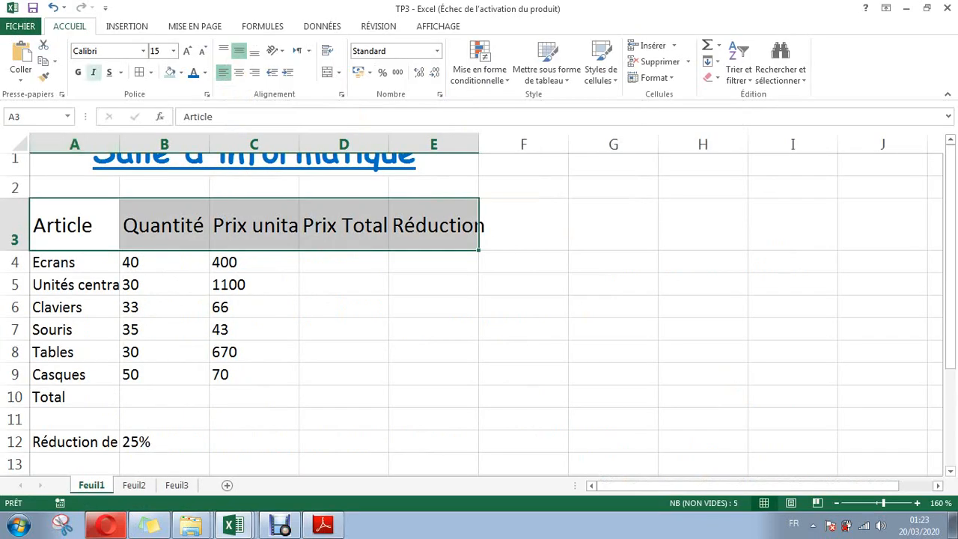
key(ctrl+q)
key(Escape)
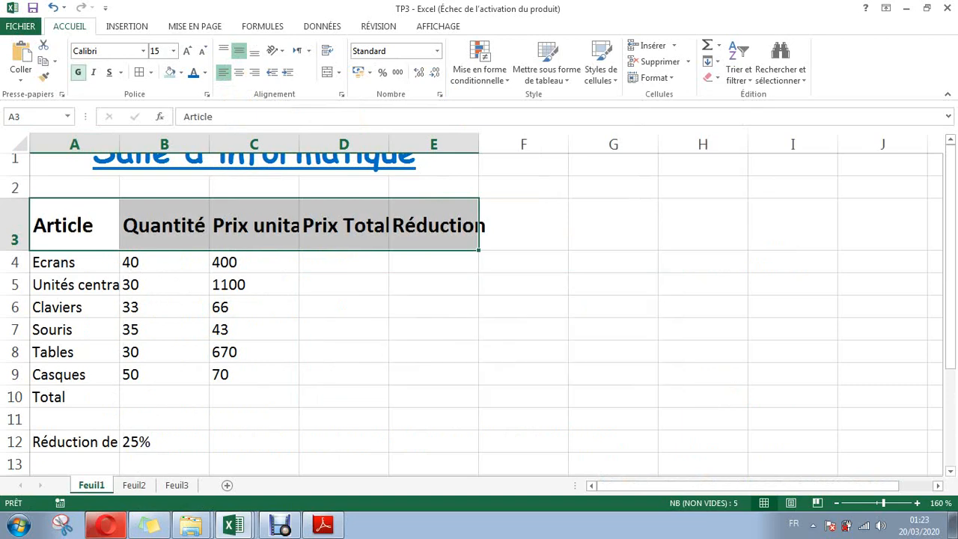
Check instruction 11 in the PDF and center the column headings in A3:E3 horizontally and vertically in Excel.
key(alt+Tab)
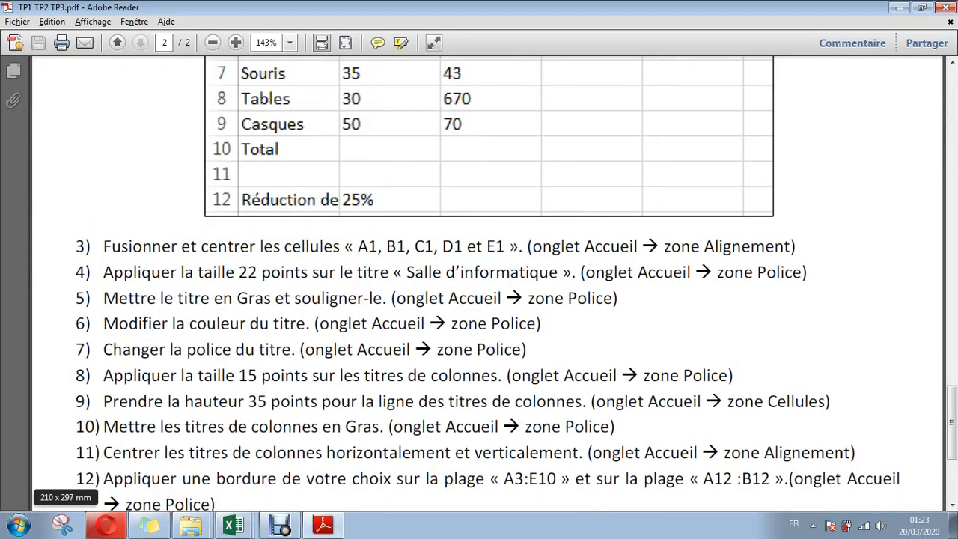
key(alt+Tab)
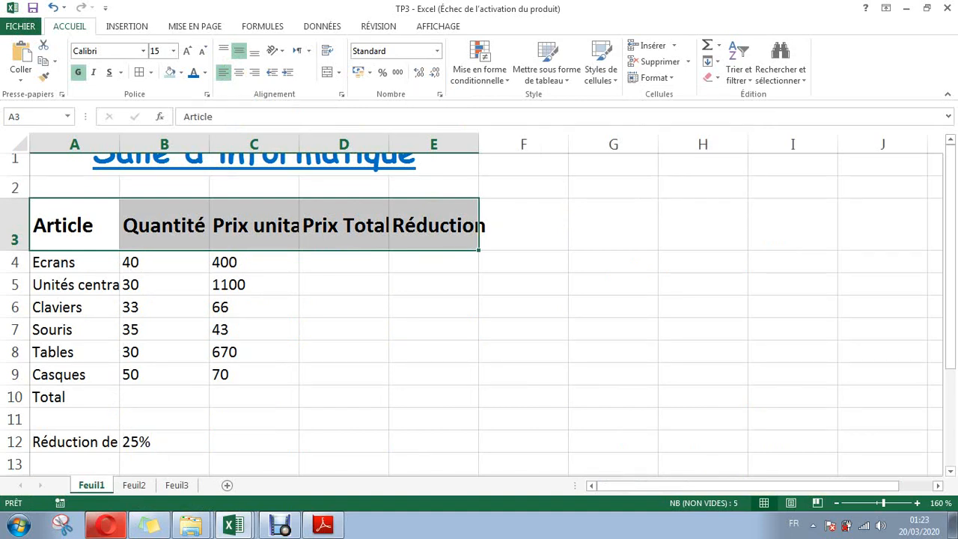
key(ctrl+q)
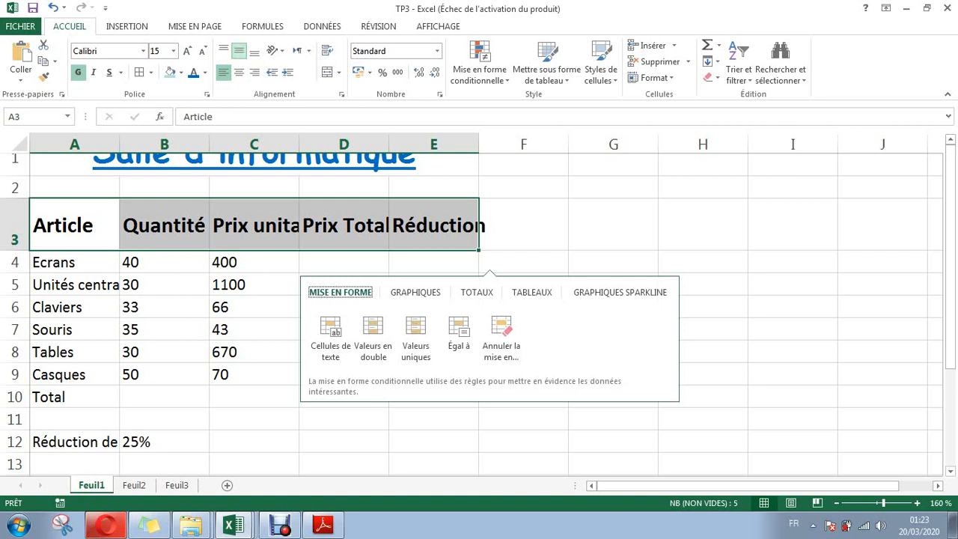
click(239, 73)
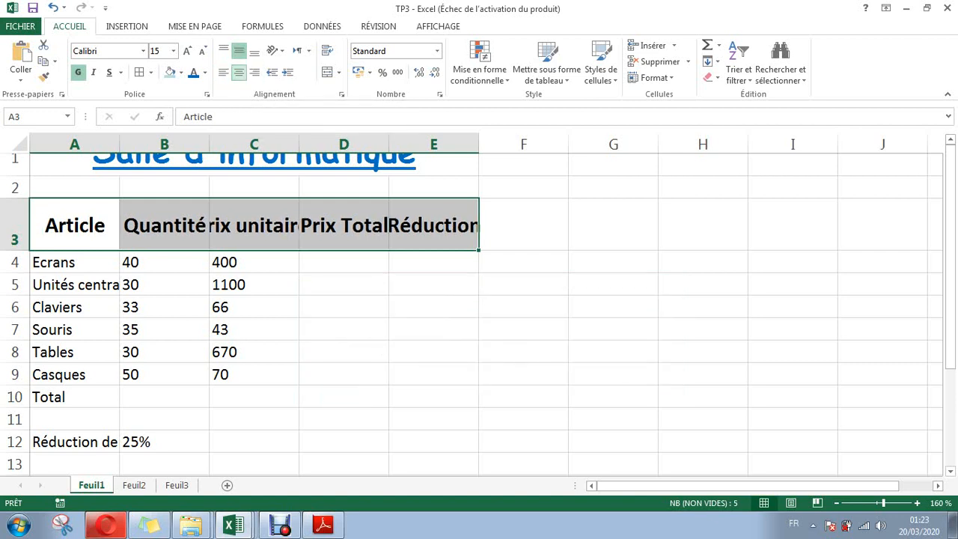
click(239, 51)
click(239, 50)
Check instruction 12 in the PDF and give the range A3:E10 a thick blue outline border in Excel.
key(alt+Tab)
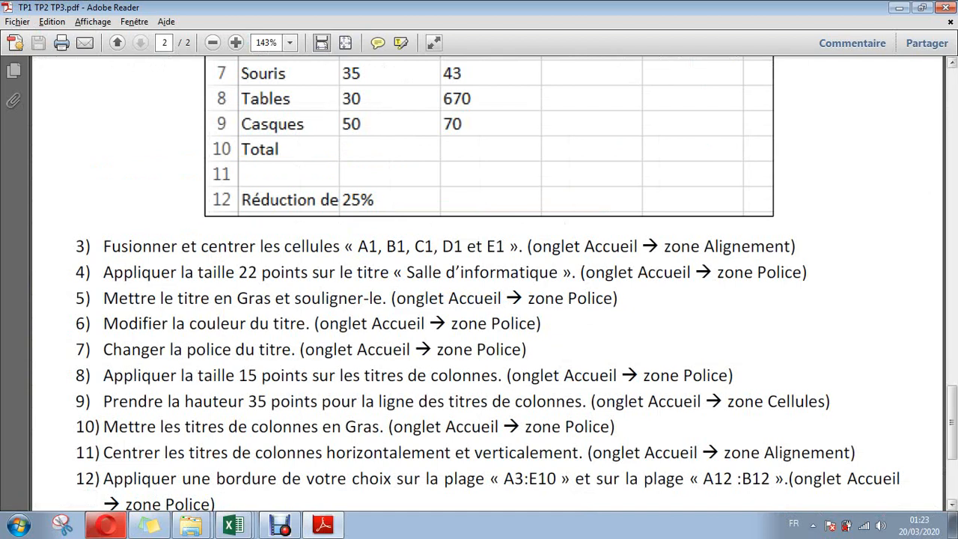
drag(953, 424, 952, 451)
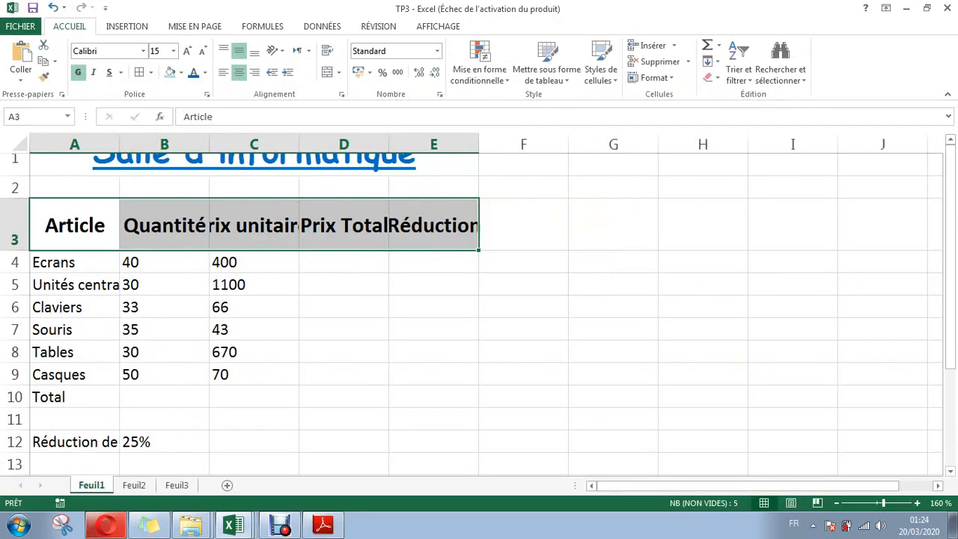
click(74, 225)
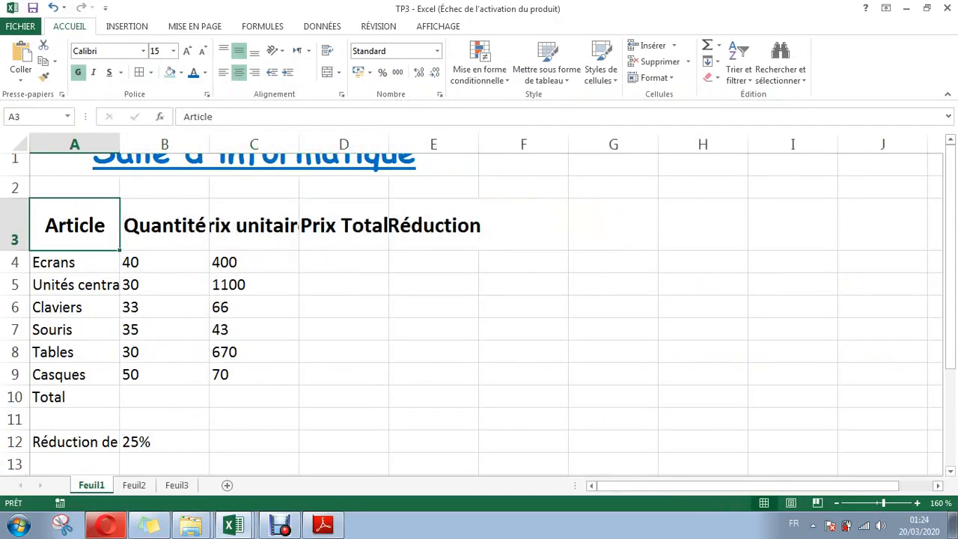
drag(74, 226, 434, 397)
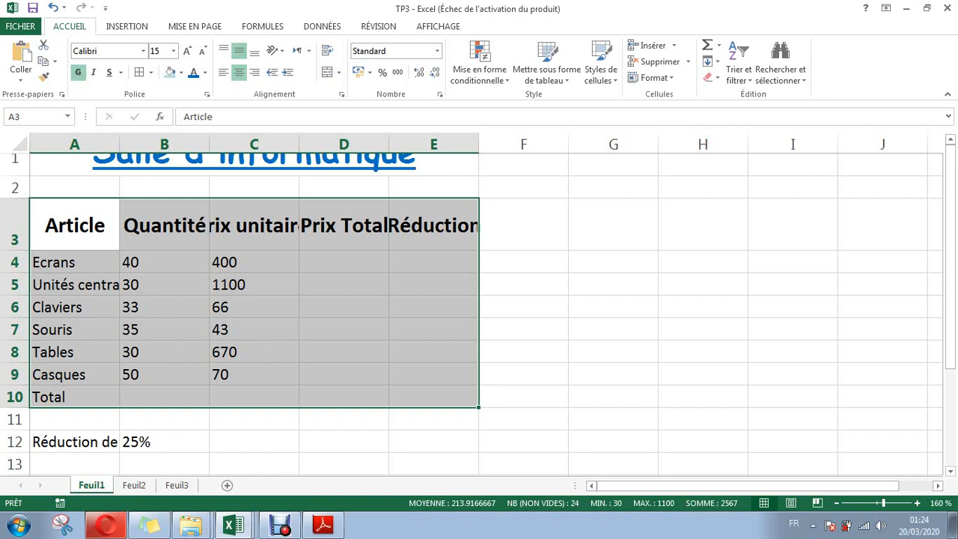
key(ctrl+q)
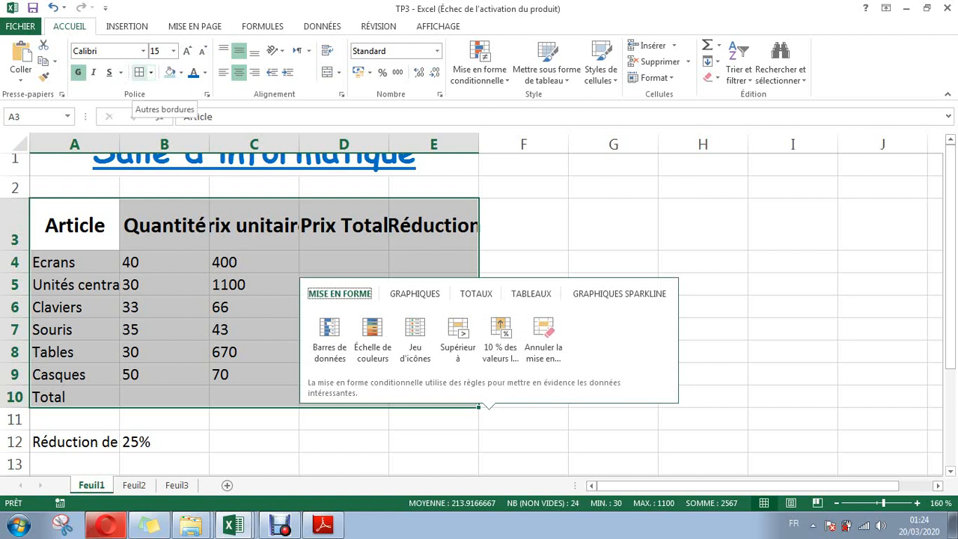
click(151, 73)
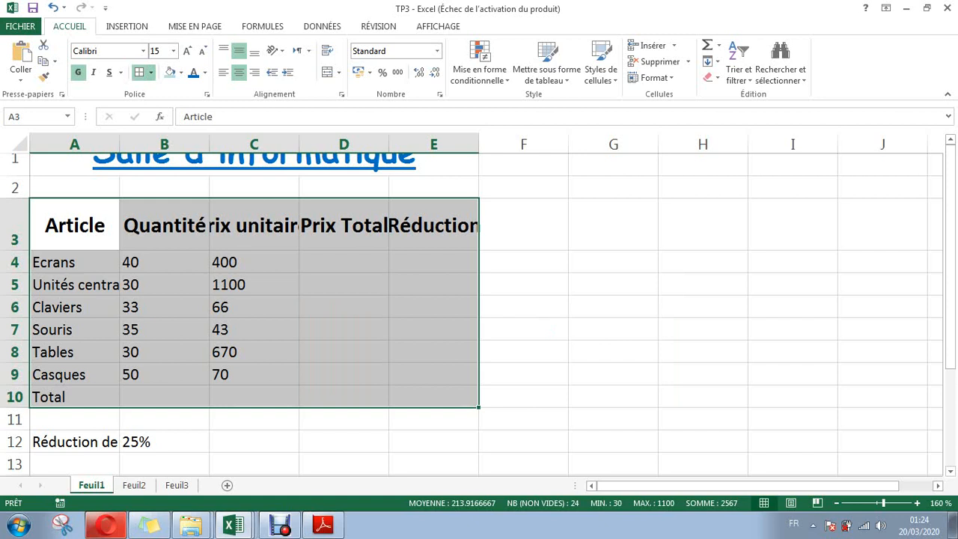
key(ctrl+q)
key(ctrl+1)
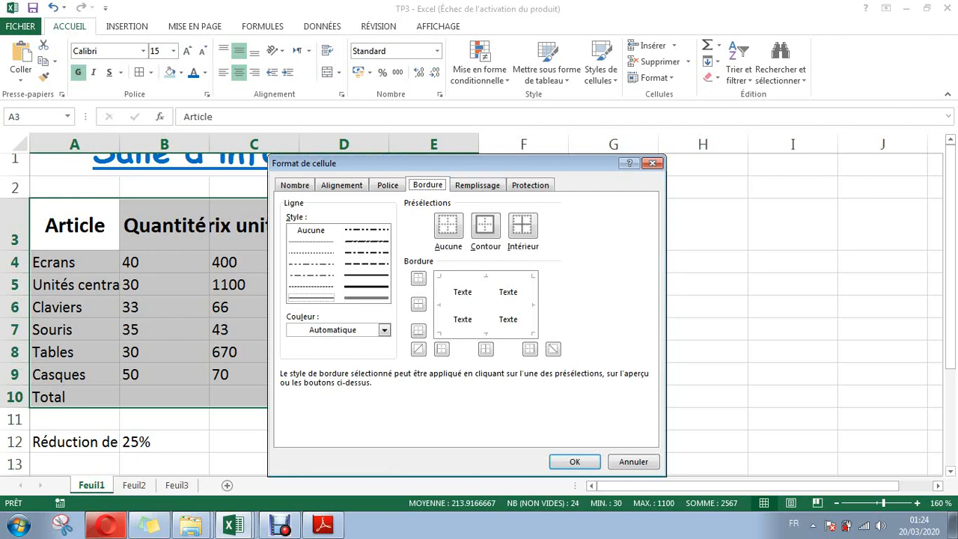
drag(450, 163, 435, 143)
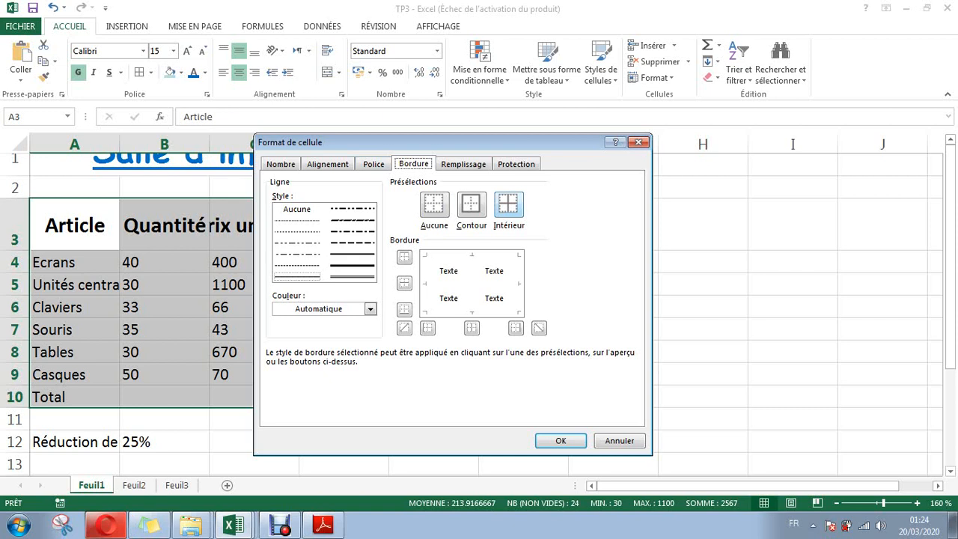
click(352, 265)
click(369, 309)
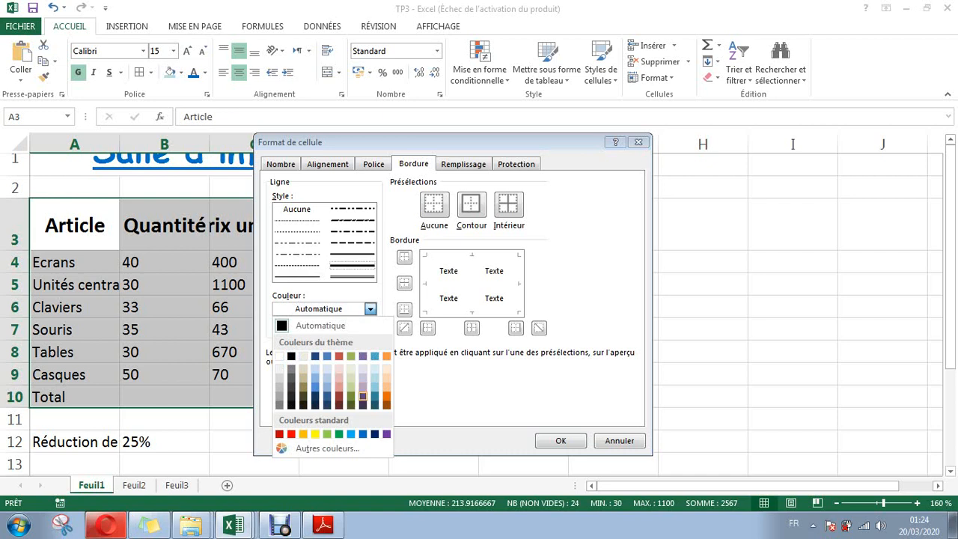
click(363, 433)
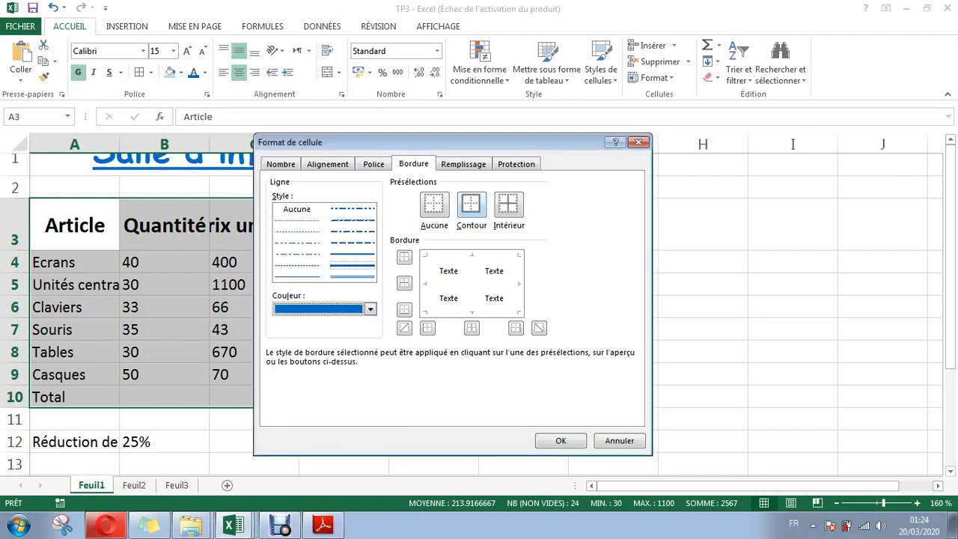
click(471, 204)
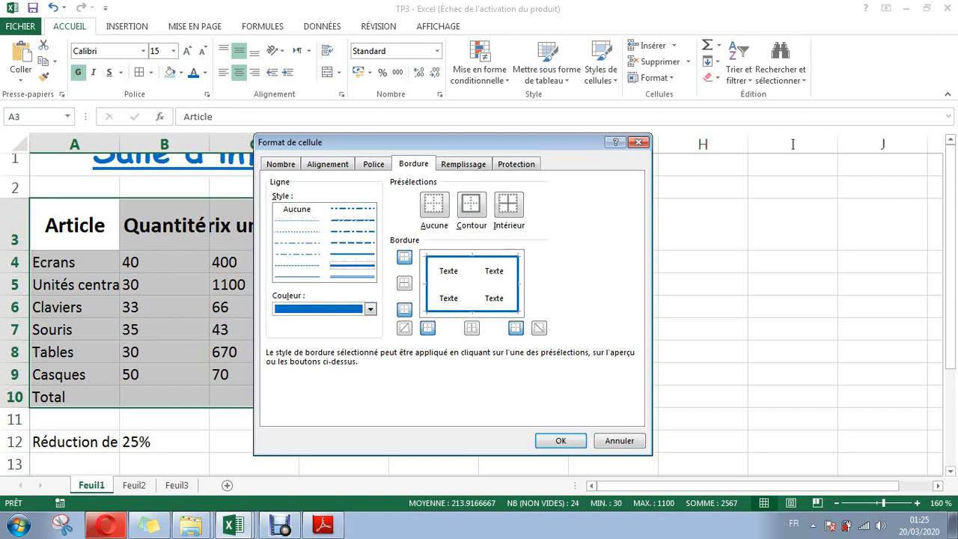
Add medium-thick dark blue inside borders to the range A3:E10 and apply the border settings.
click(353, 254)
click(370, 308)
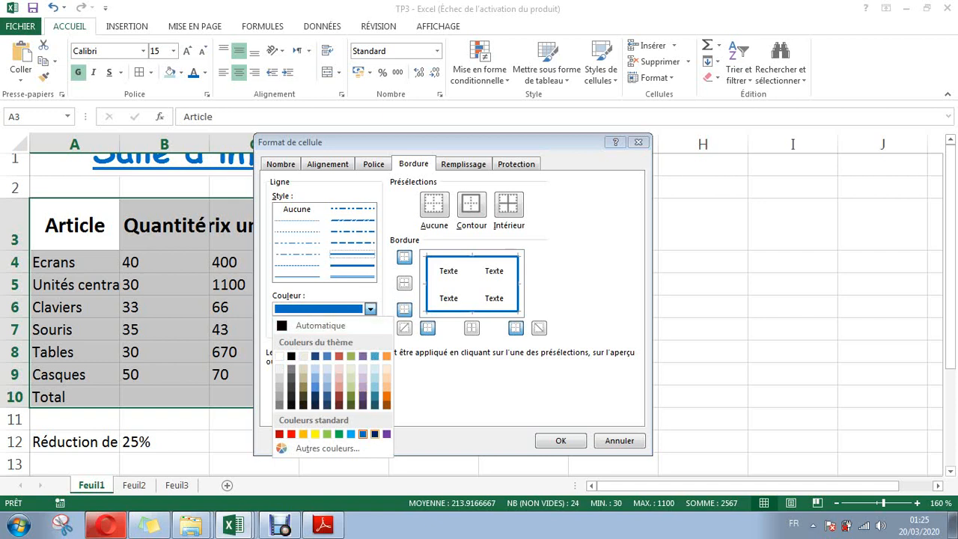
click(374, 434)
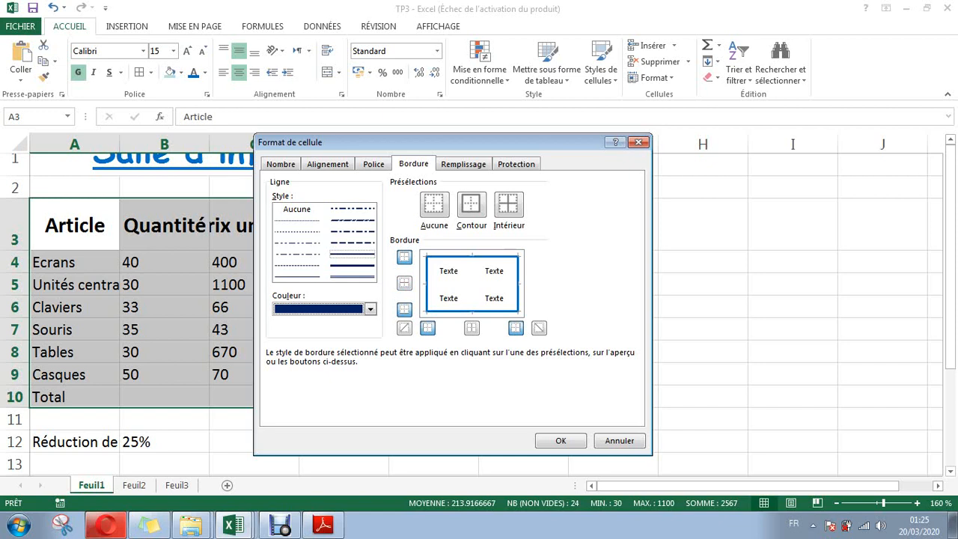
click(509, 203)
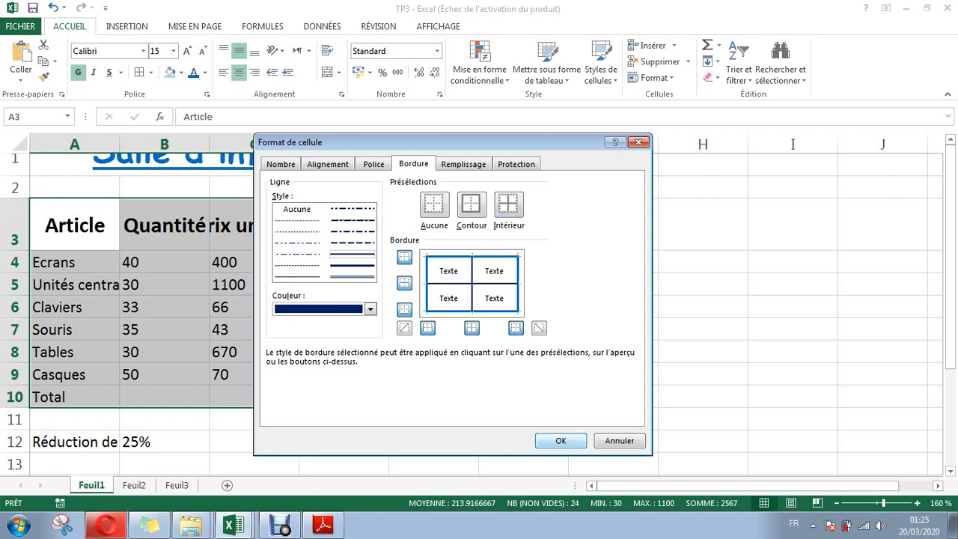
click(561, 441)
click(703, 352)
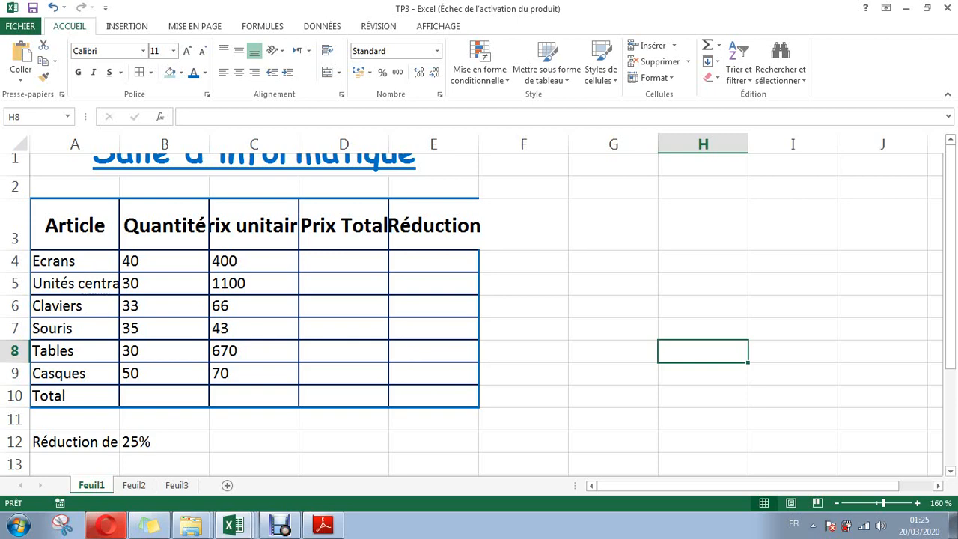
Check instruction 13 in the PDF and fill A3:E3 with "Vert d'eau, Accentuation5, plus clair 80 %" in Excel.
key(alt+Tab)
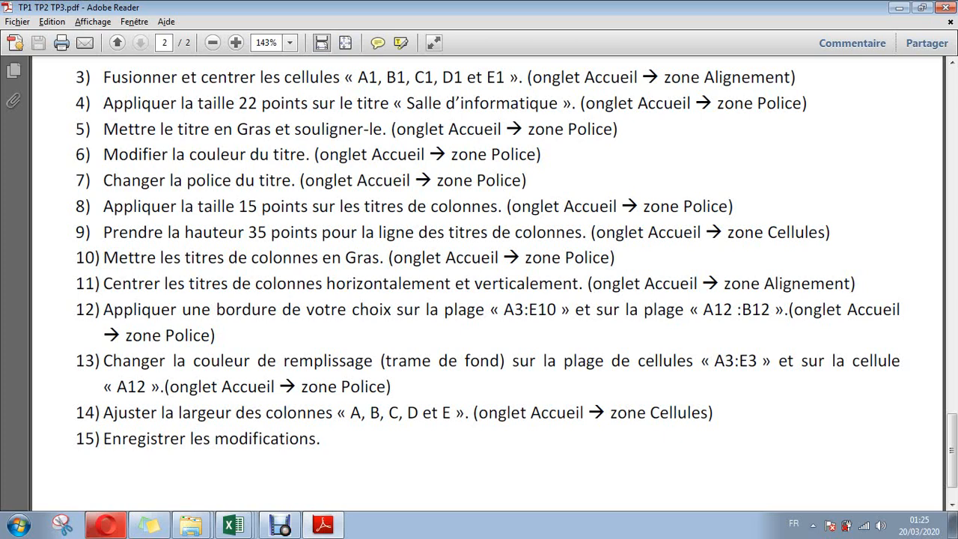
key(alt+Tab)
click(74, 225)
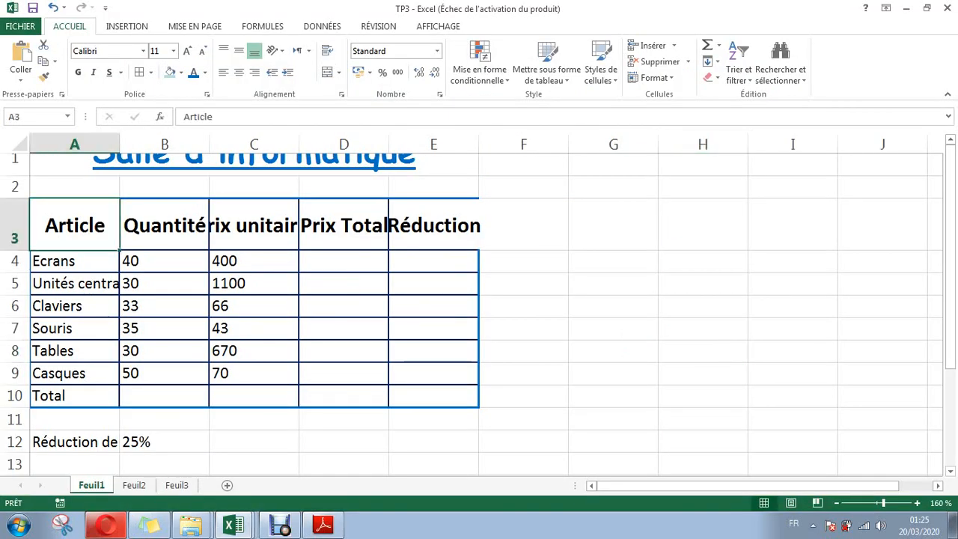
drag(74, 225, 449, 225)
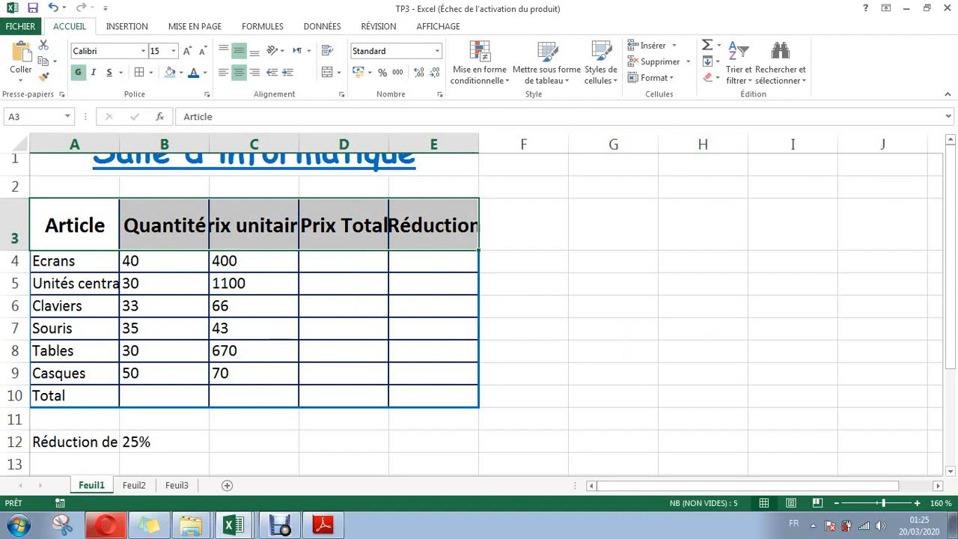
key(ctrl+q)
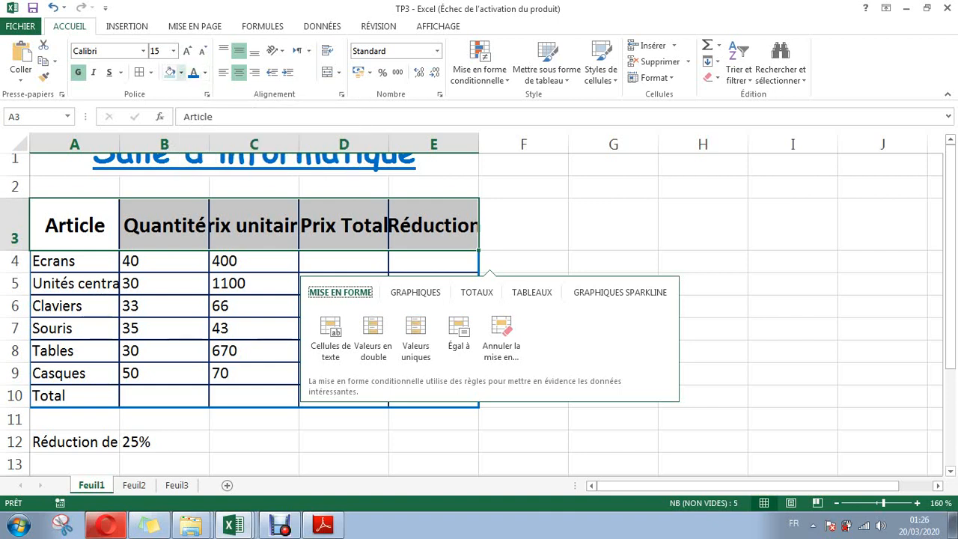
click(182, 72)
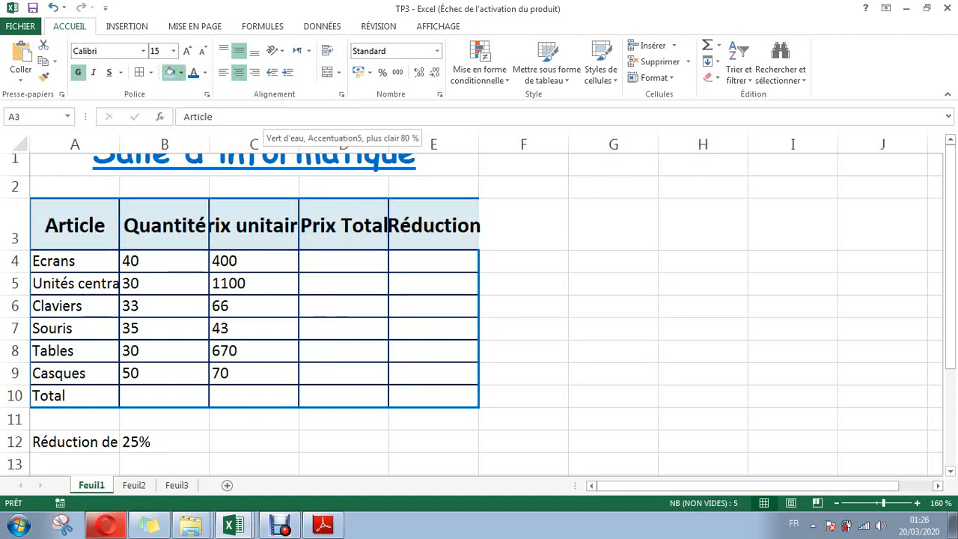
click(266, 116)
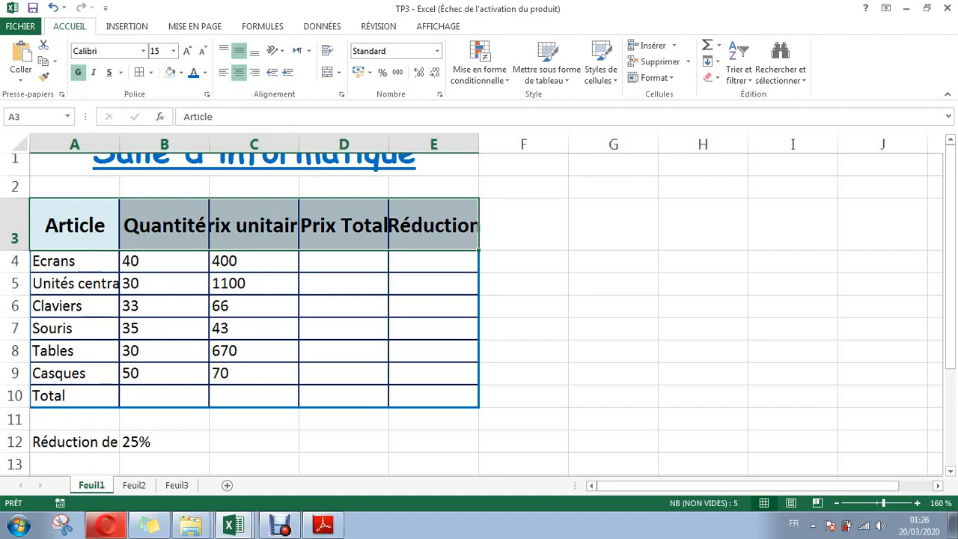
Fill cell A12 with the same light aqua colour as the column headings.
click(74, 442)
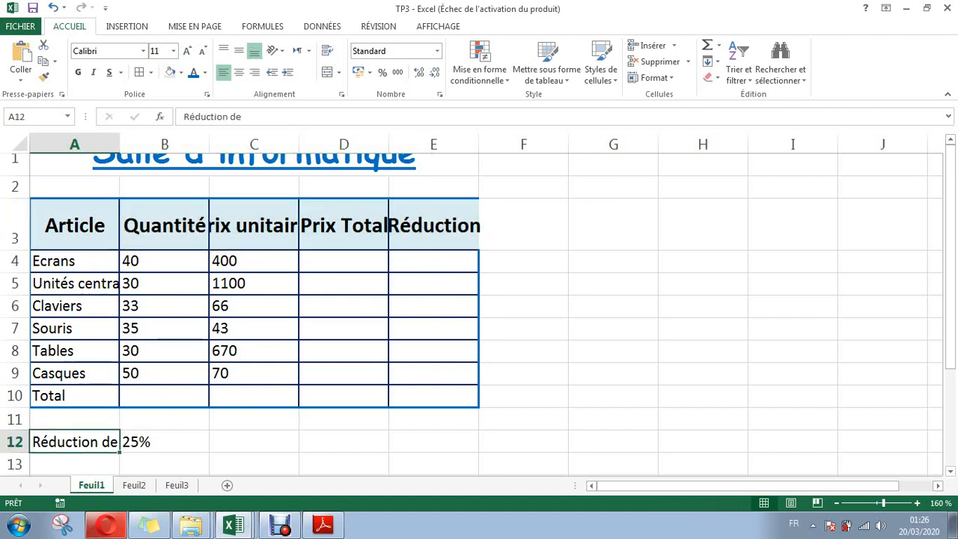
click(170, 73)
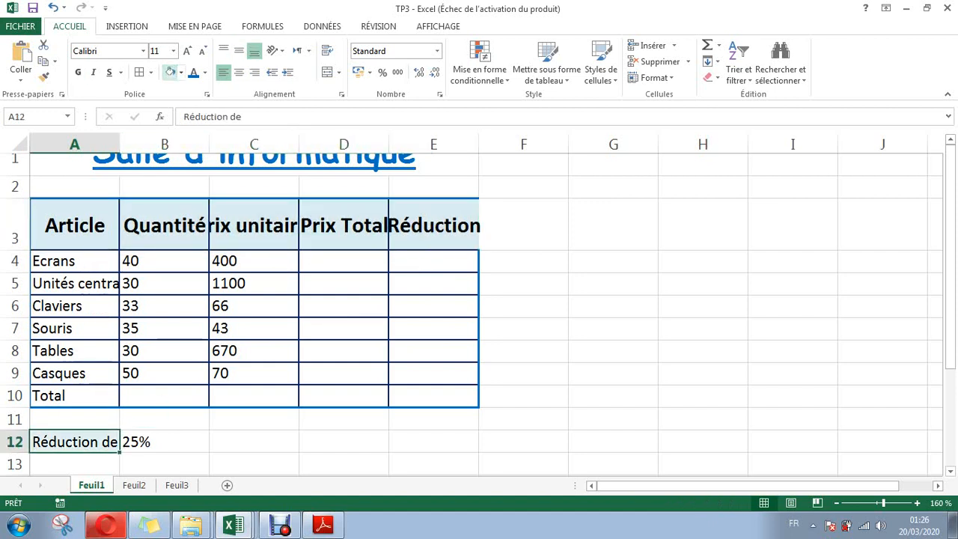
click(164, 442)
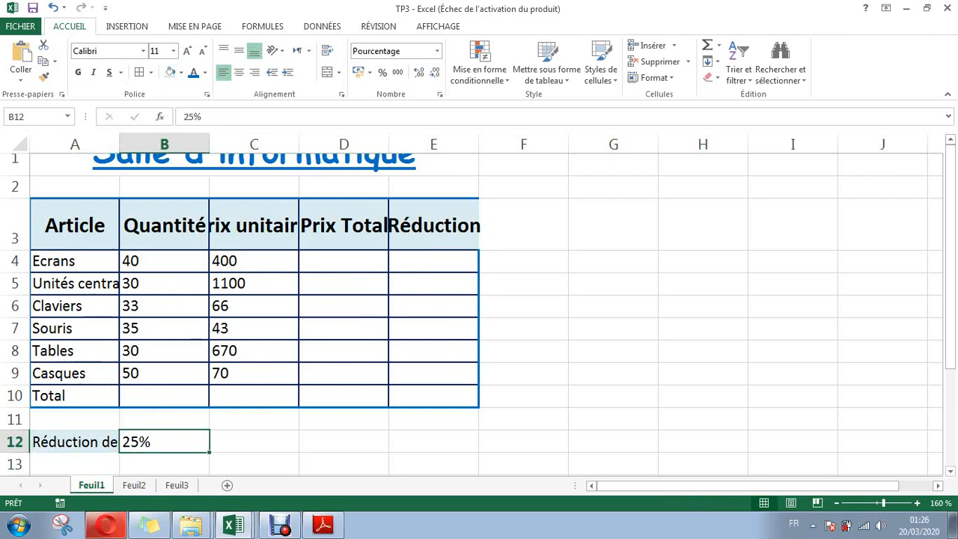
Check instruction 14 in the PDF and autofit the width of columns A to E to their contents in Excel.
click(323, 524)
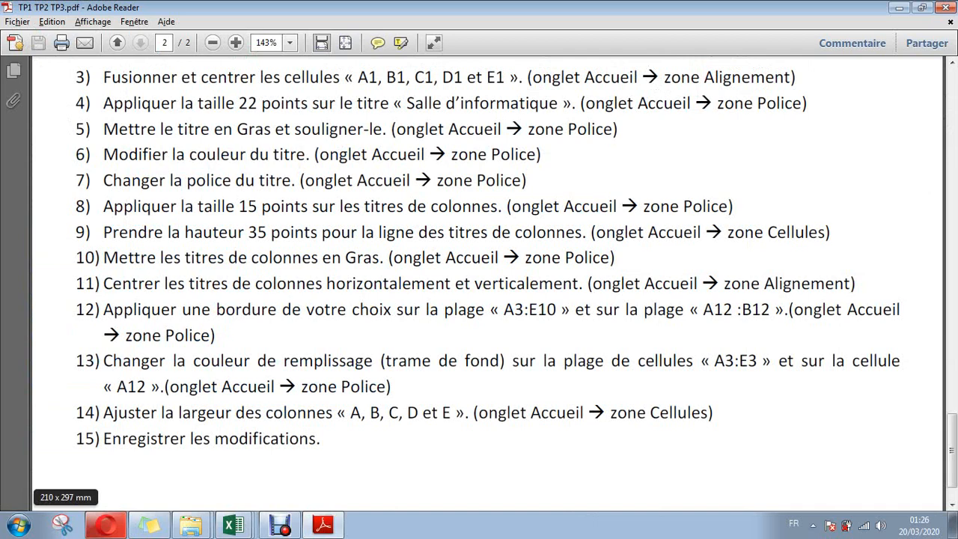
click(234, 525)
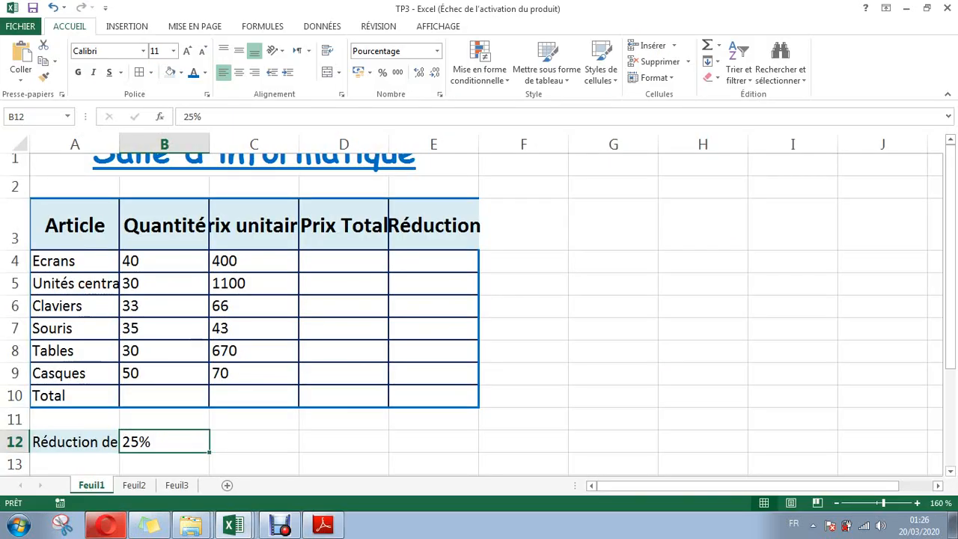
click(75, 284)
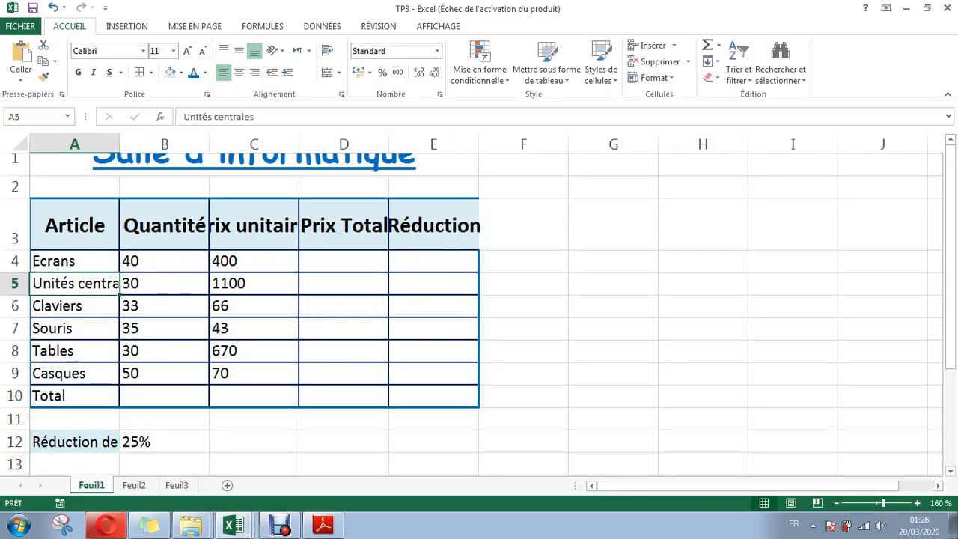
click(254, 225)
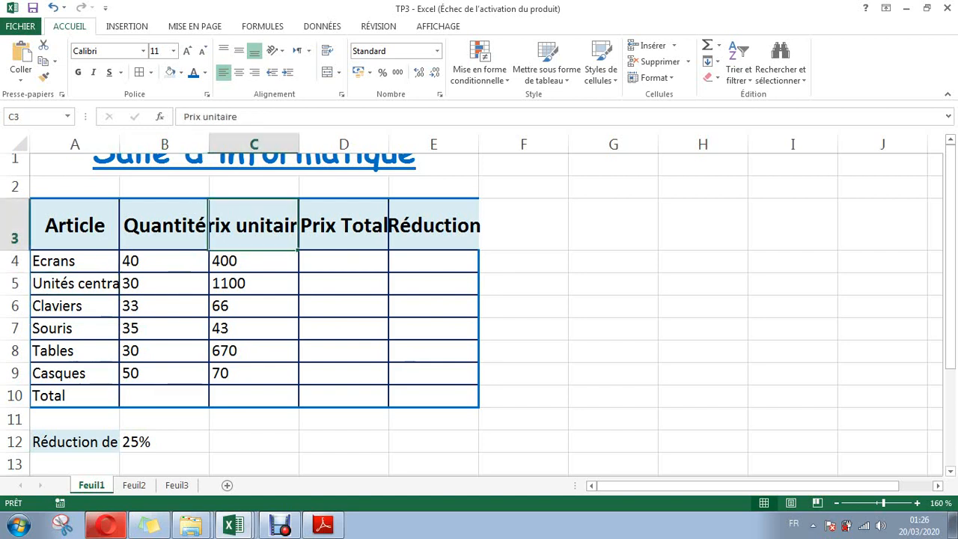
click(343, 225)
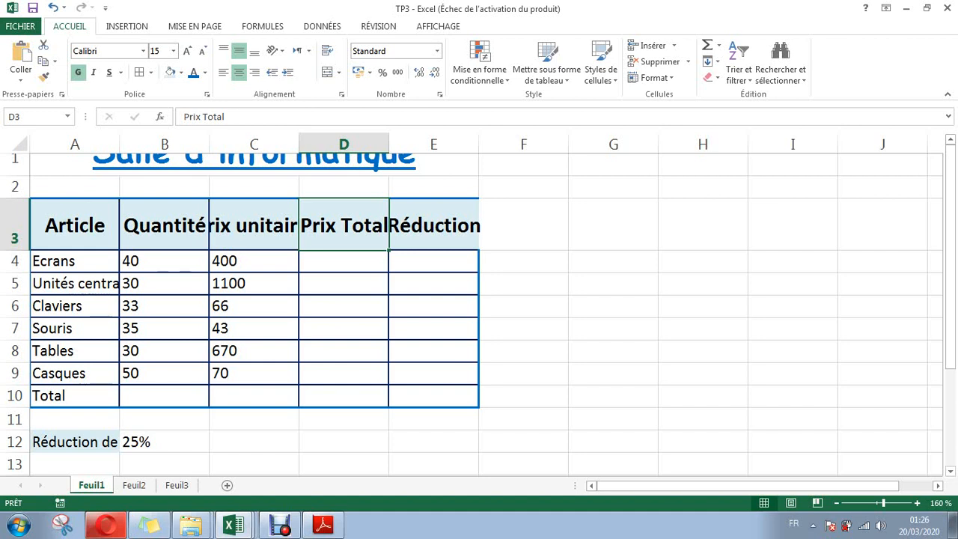
key(alt+Tab)
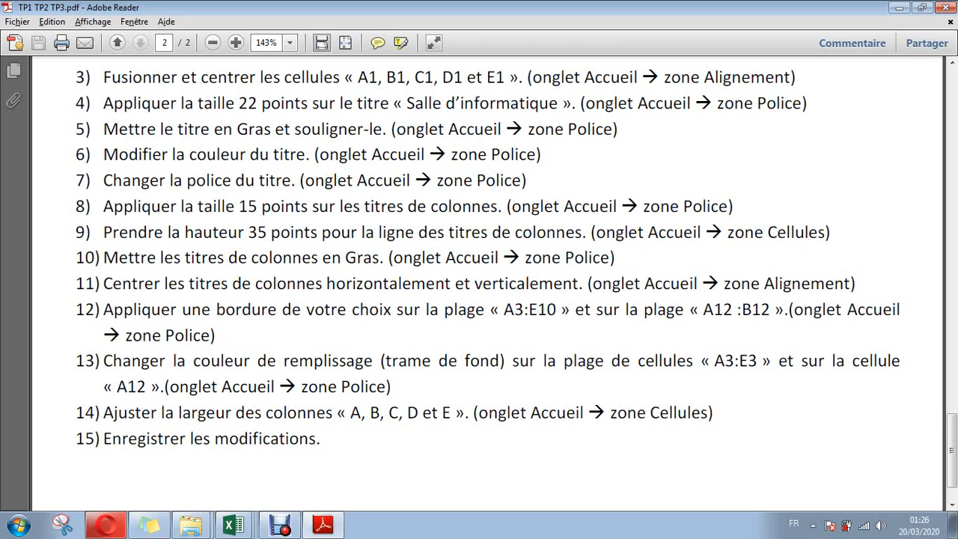
key(alt+Tab)
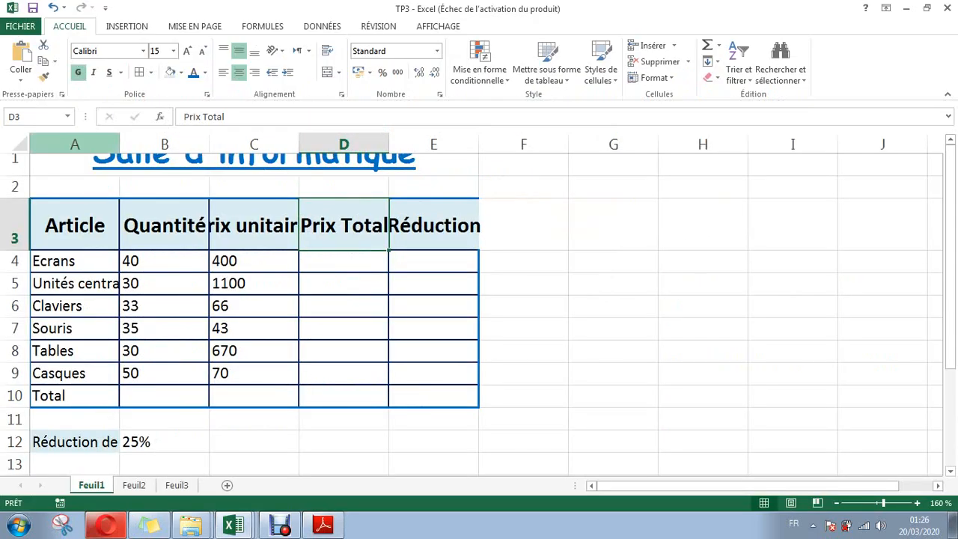
drag(75, 143, 472, 144)
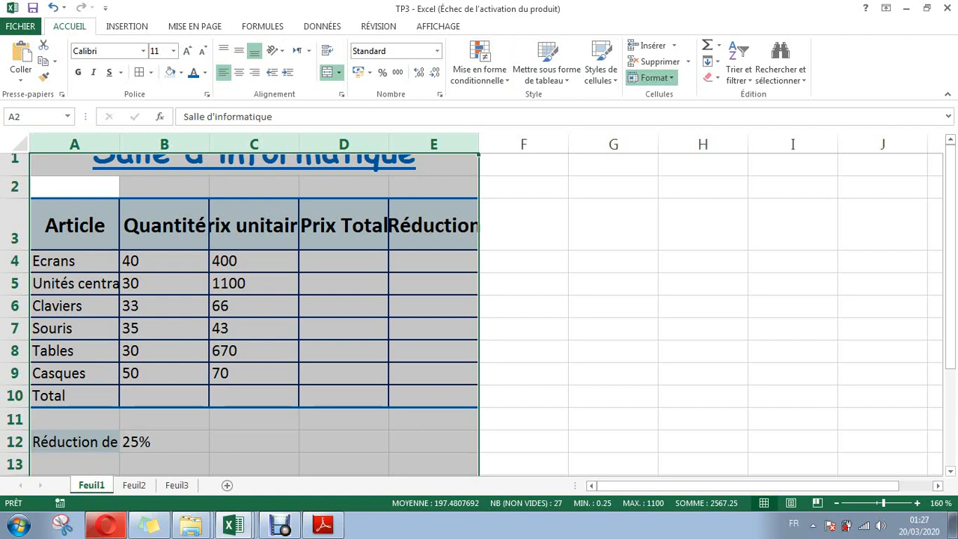
click(693, 159)
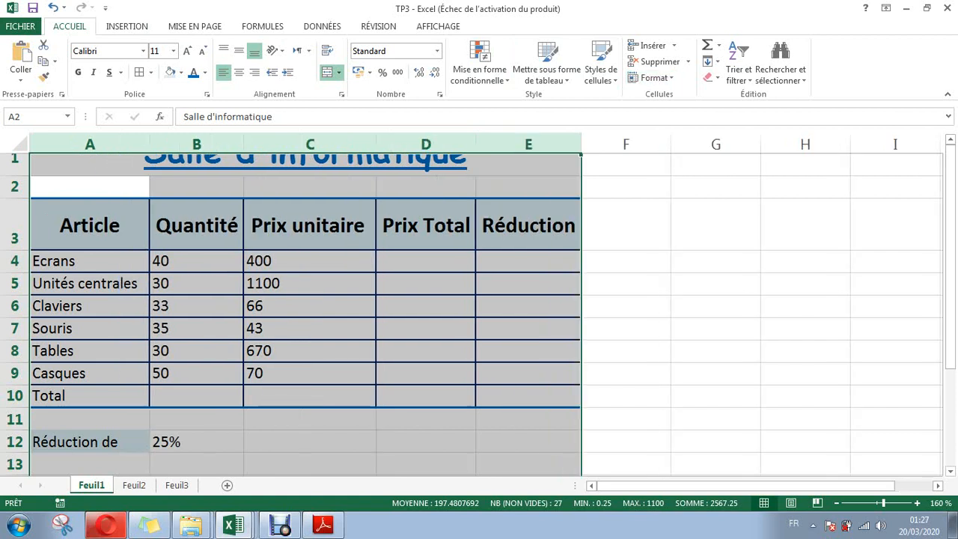
click(90, 225)
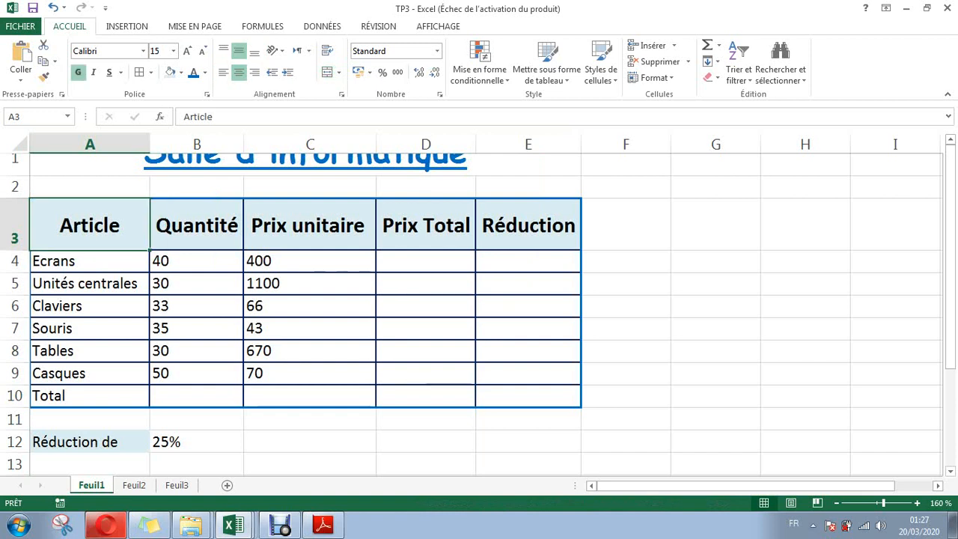
Autofit the height of row 1 so the "Salle d'informatique" title fits its row.
click(15, 163)
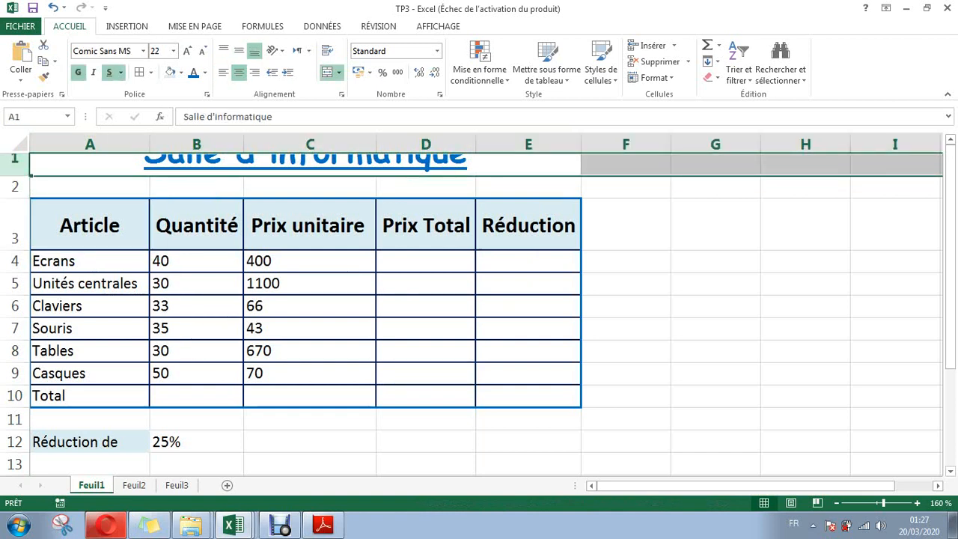
click(653, 78)
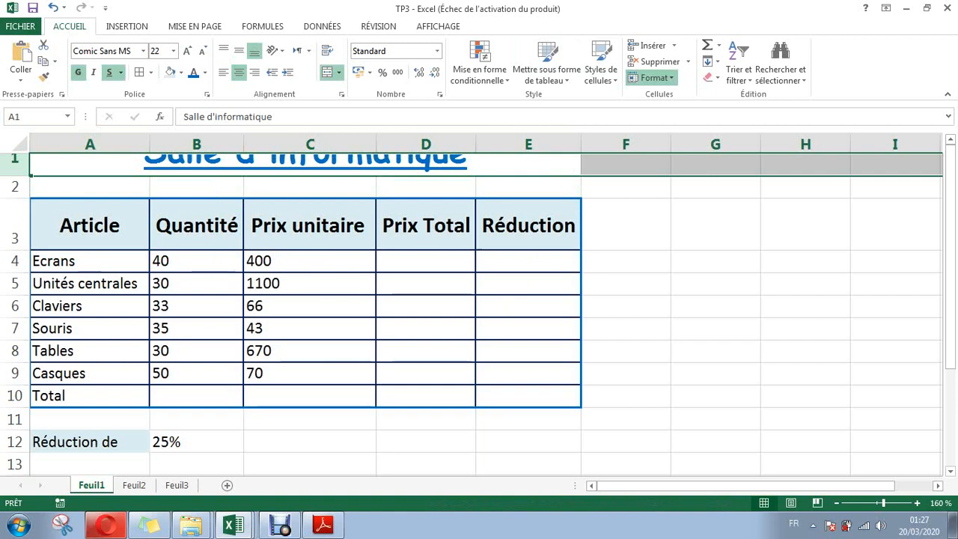
click(695, 125)
click(626, 251)
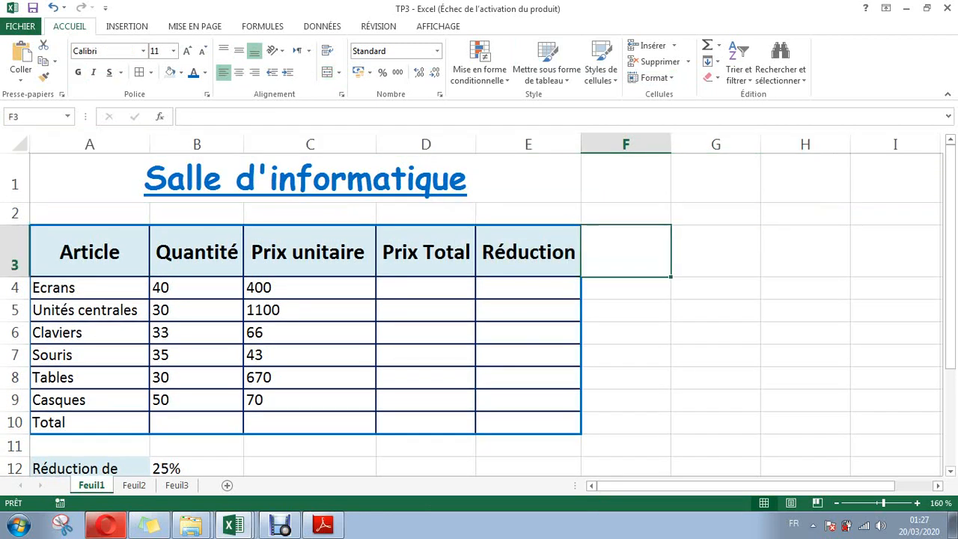
click(806, 251)
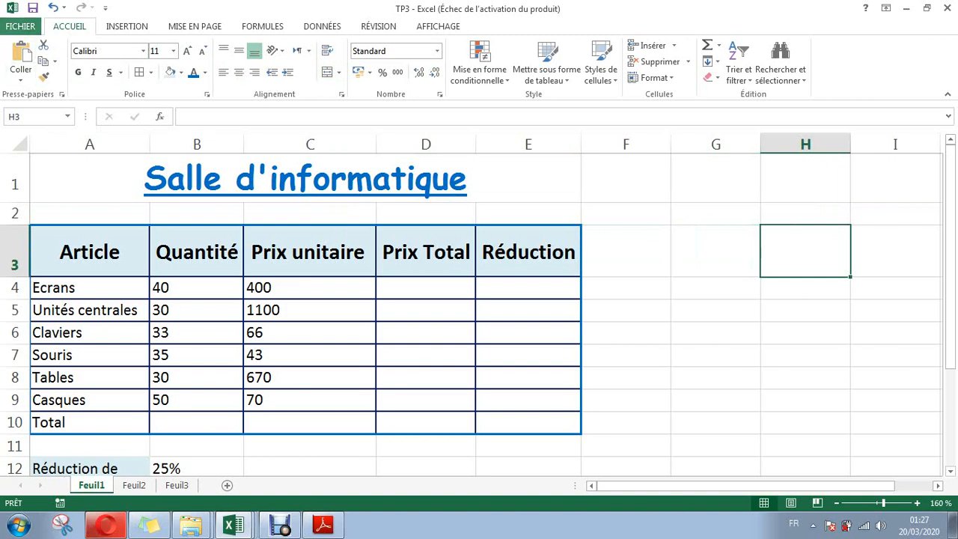
Save the TP3 workbook under its existing name.
click(20, 27)
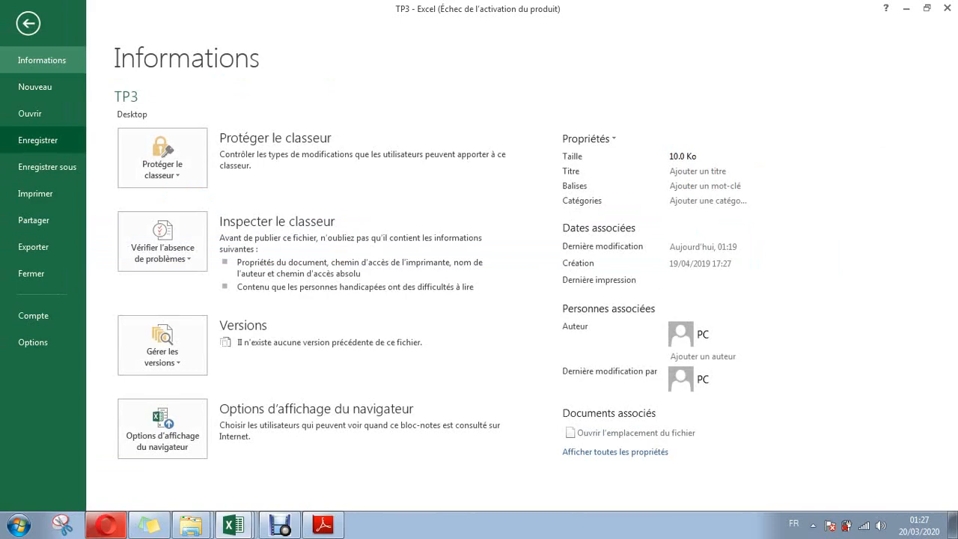
click(37, 140)
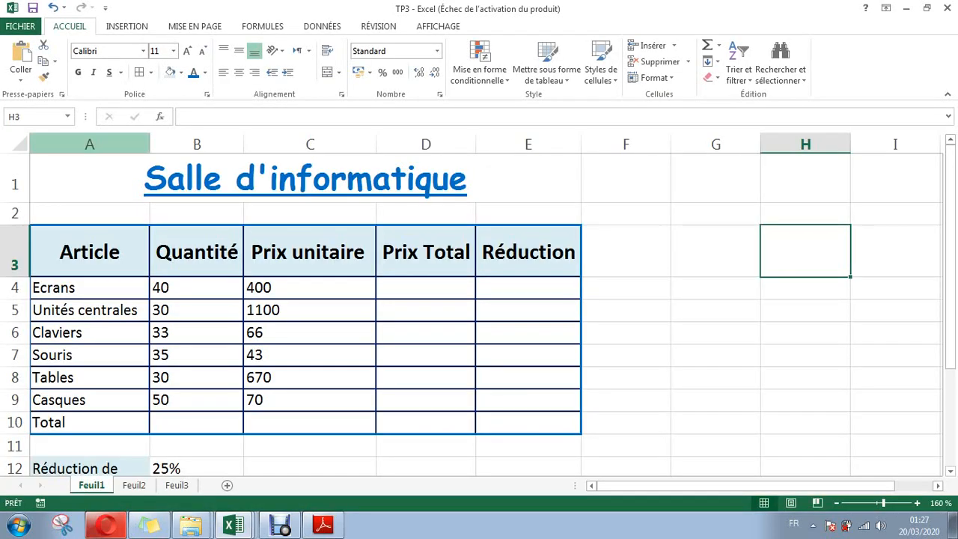
click(197, 214)
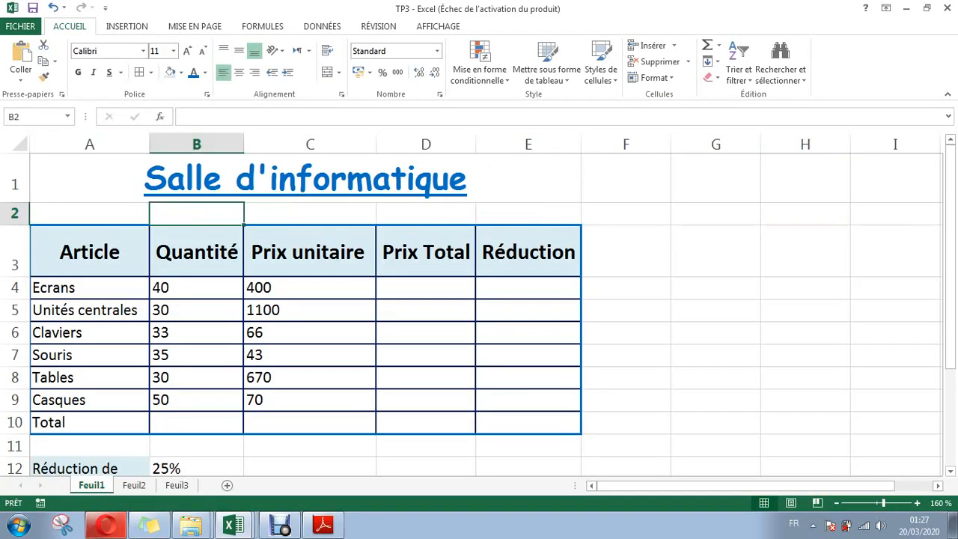
click(310, 446)
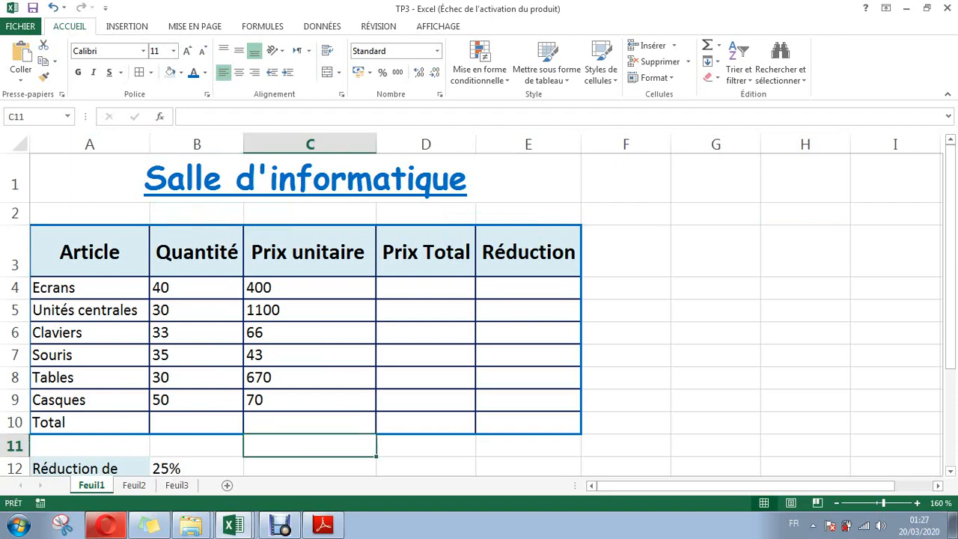